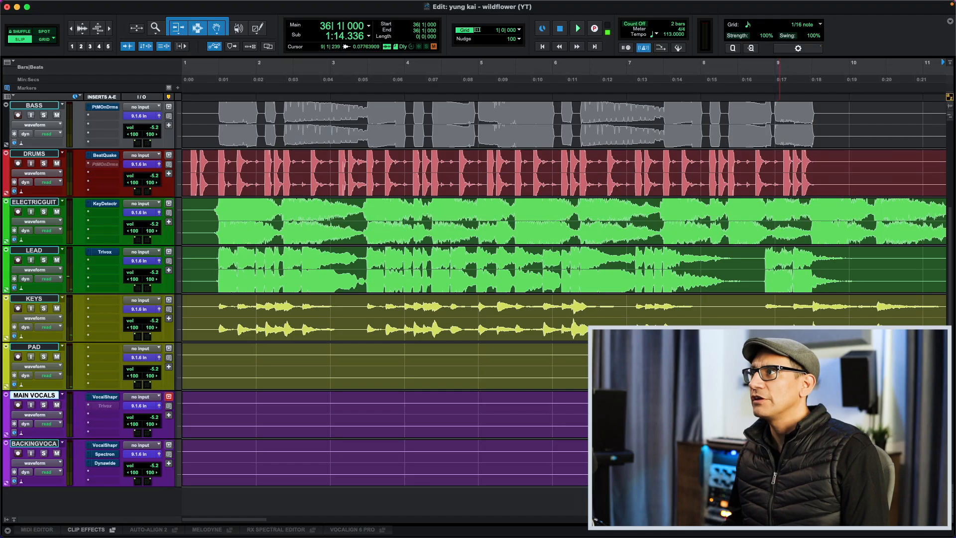
- Play the MAIN VOCALS track from around bar 9, just before its first phrase, to hear the untreated vocal
{"action": "left_click", "coordinate": [780, 402]}
{"action": "scroll", "coordinate": [742, 404], "scroll_direction": "right", "scroll_amount": 5}
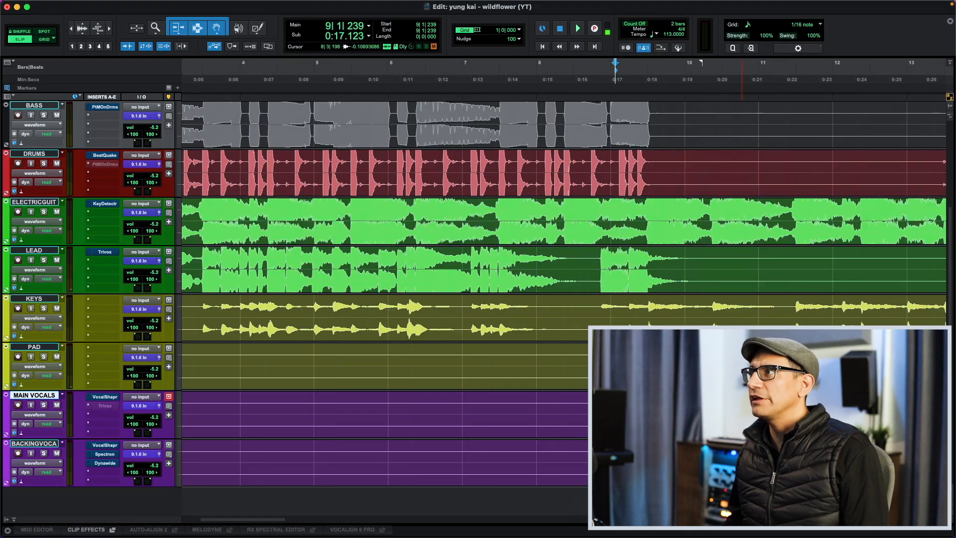
{"action": "key", "text": "space"}
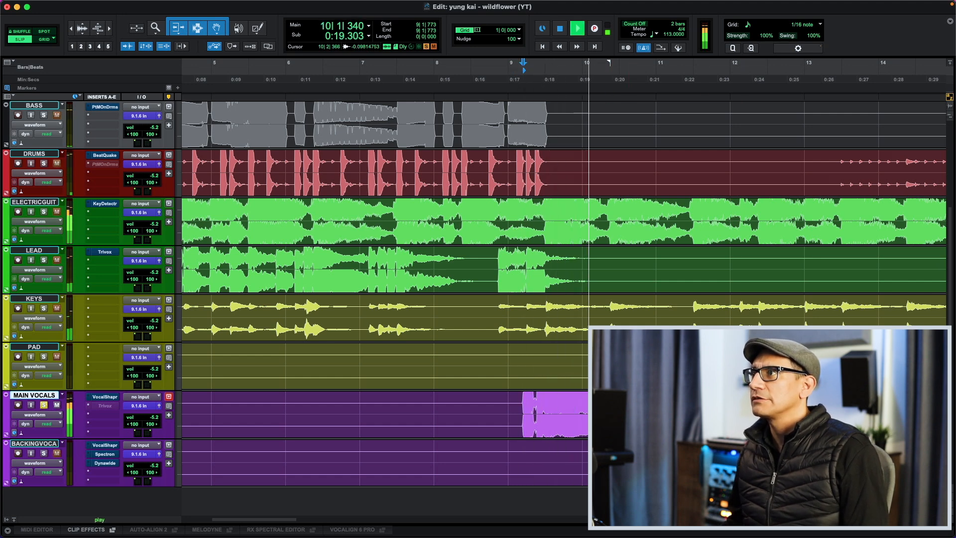
{"action": "key", "text": "space"}
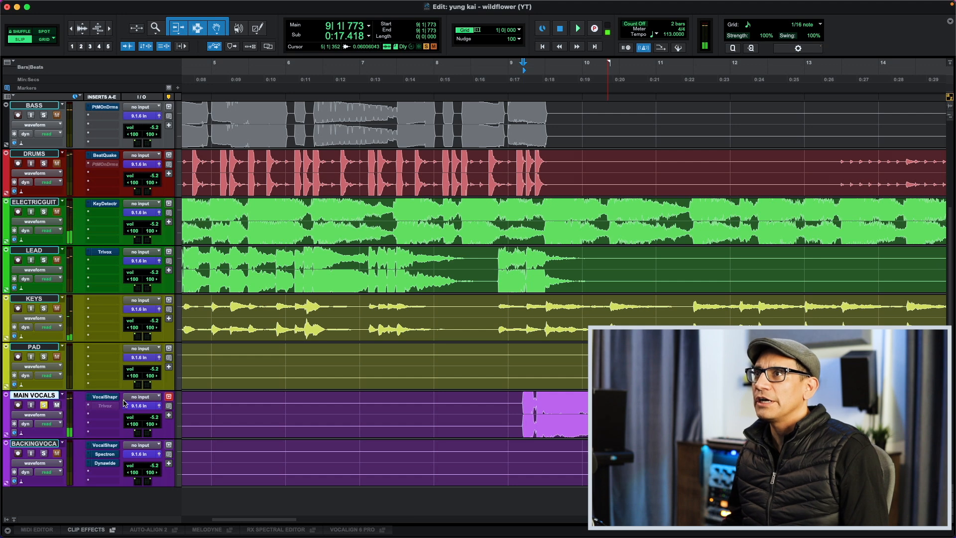
- Open VocalShaper on the MAIN VOCALS track, close its preset browser and take the plug-in out of bypass during playback
{"action": "left_click", "coordinate": [105, 397]}
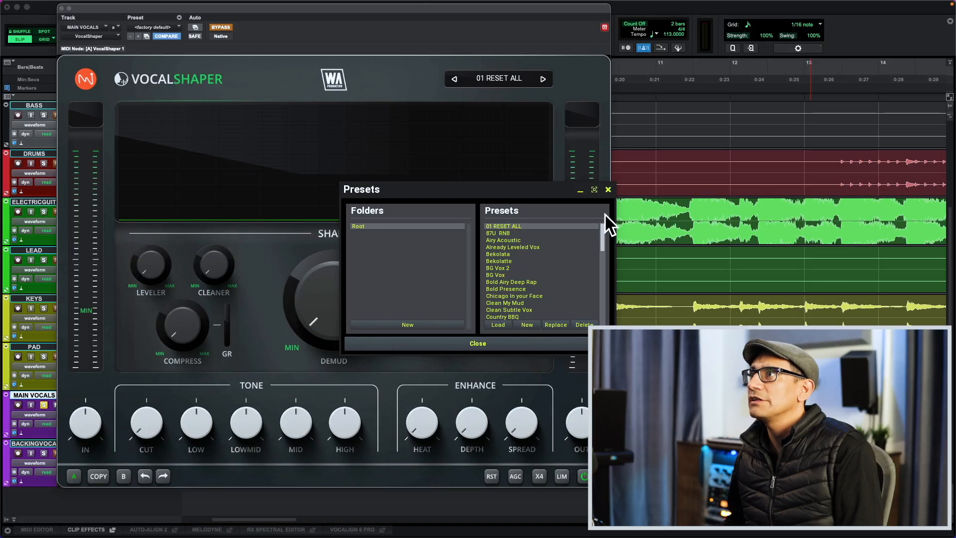
{"action": "left_click", "coordinate": [609, 190]}
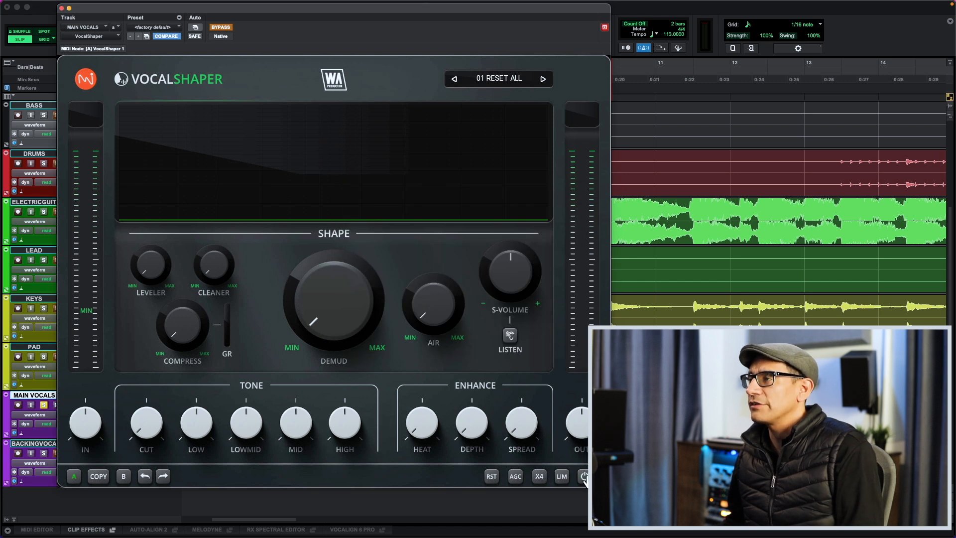
{"action": "key", "text": "space"}
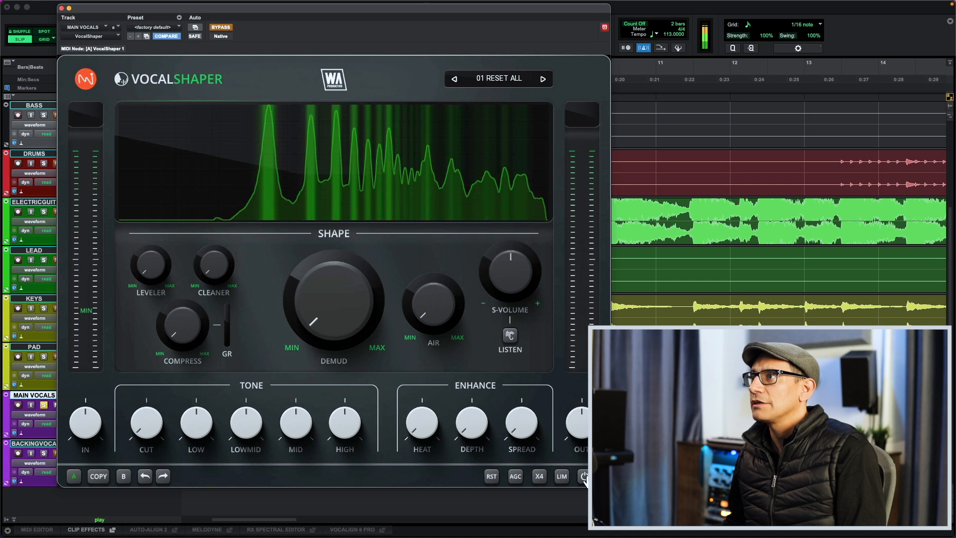
{"action": "left_click", "coordinate": [584, 476]}
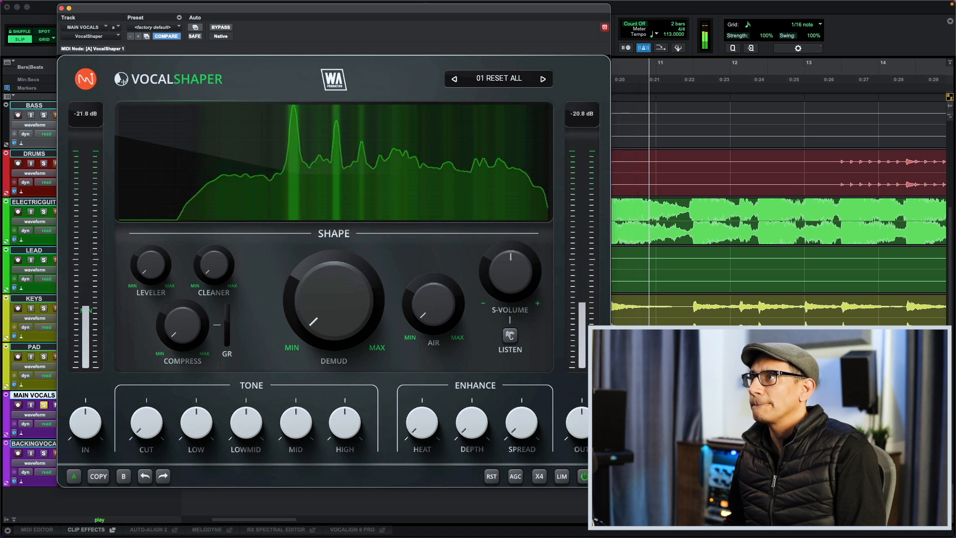
{"action": "key", "text": "space"}
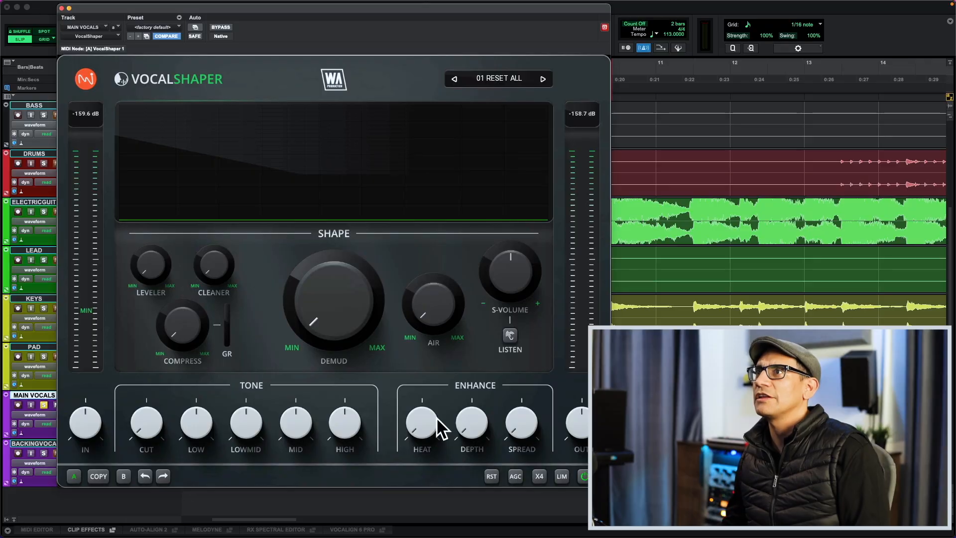
- Raise VocalShaper's Leveler to about three quarters and its Cleaner to just under halfway, auditioning the vocals
{"action": "left_click_drag", "start_coordinate": [161, 277], "coordinate": [162, 228]}
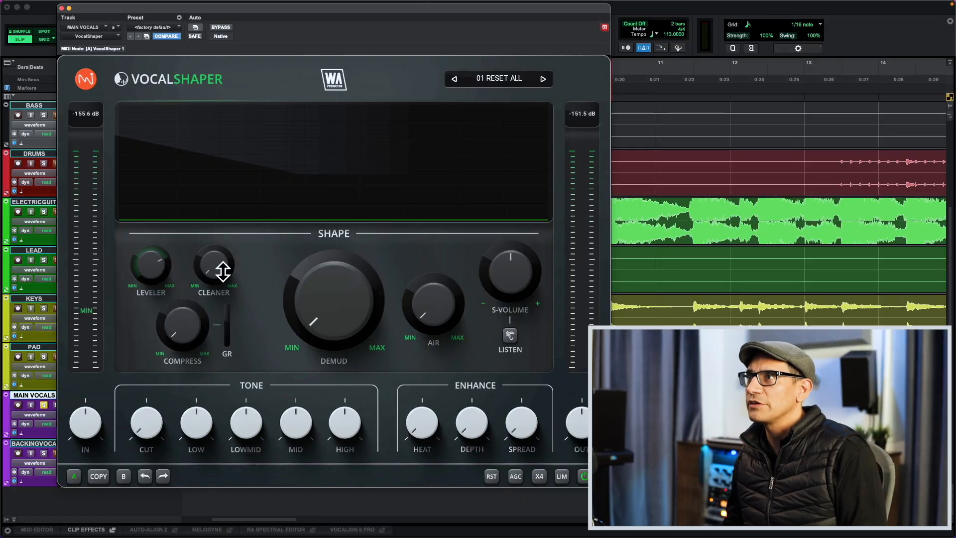
{"action": "key", "text": "space"}
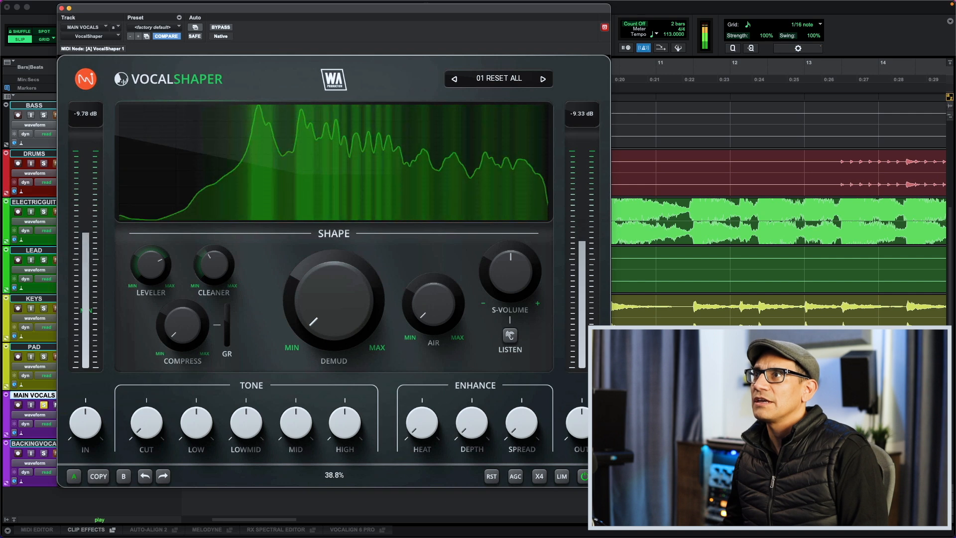
{"action": "key", "text": "space"}
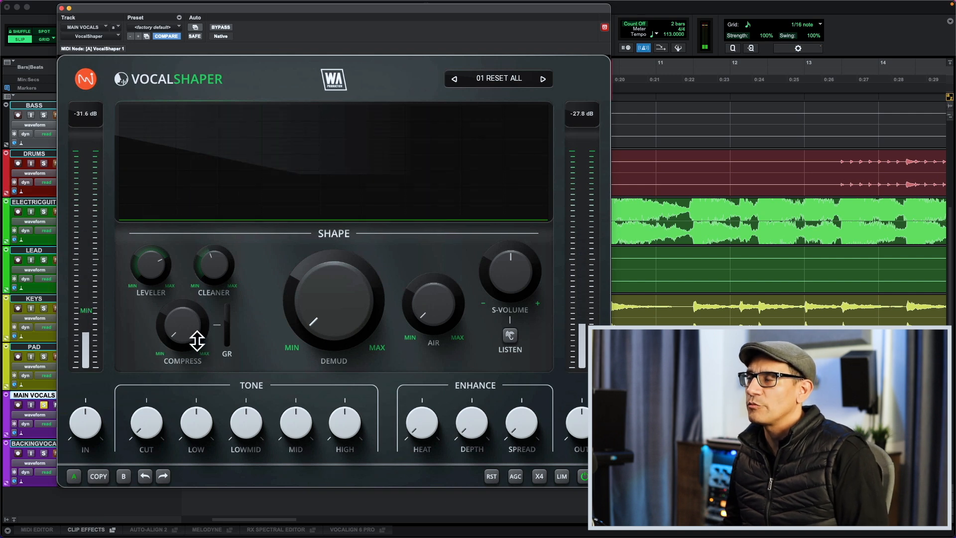
- Raise Compress to about three quarters during playback and compare the vocals with VocalShaper bypassed and active
{"action": "key", "text": "space"}
{"action": "left_click_drag", "start_coordinate": [197, 340], "coordinate": [196, 285]}
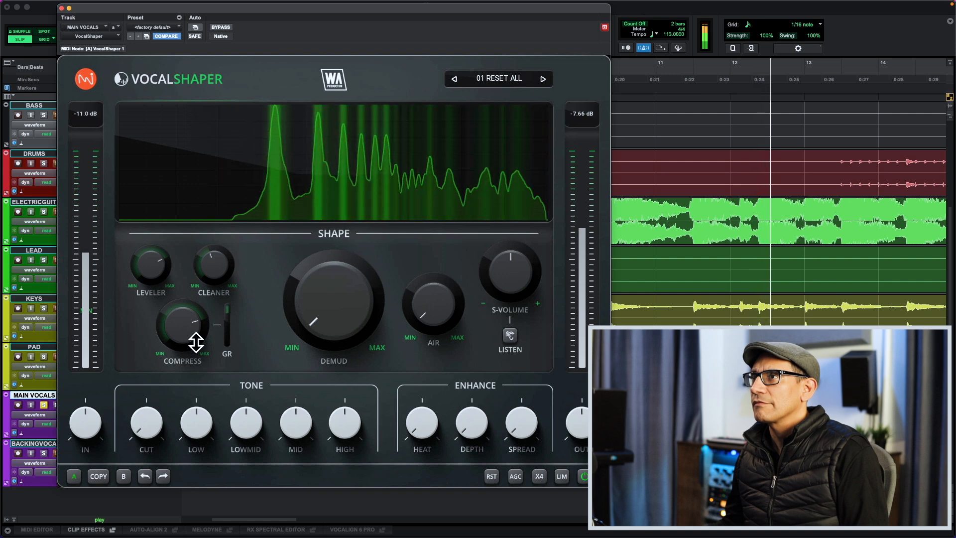
{"action": "left_click", "coordinate": [584, 476]}
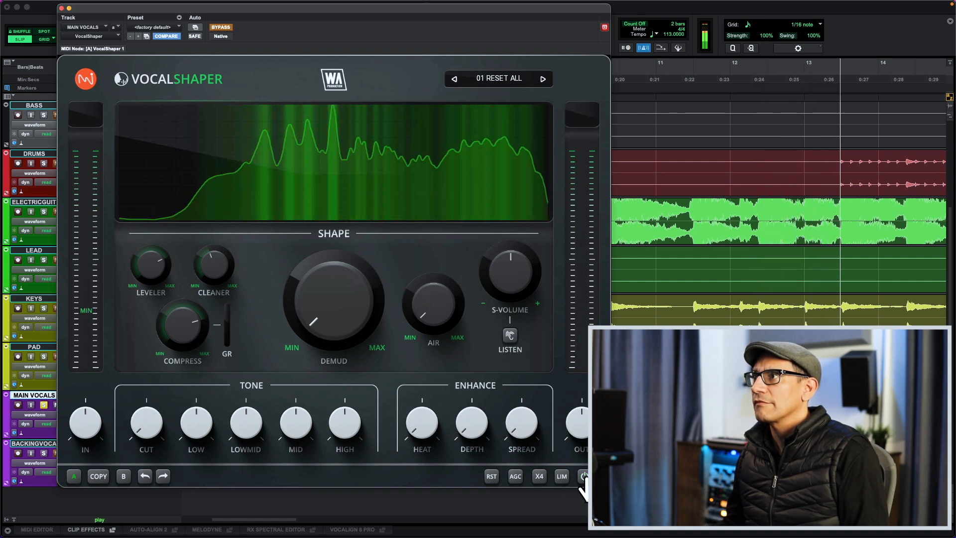
{"action": "left_click", "coordinate": [584, 477]}
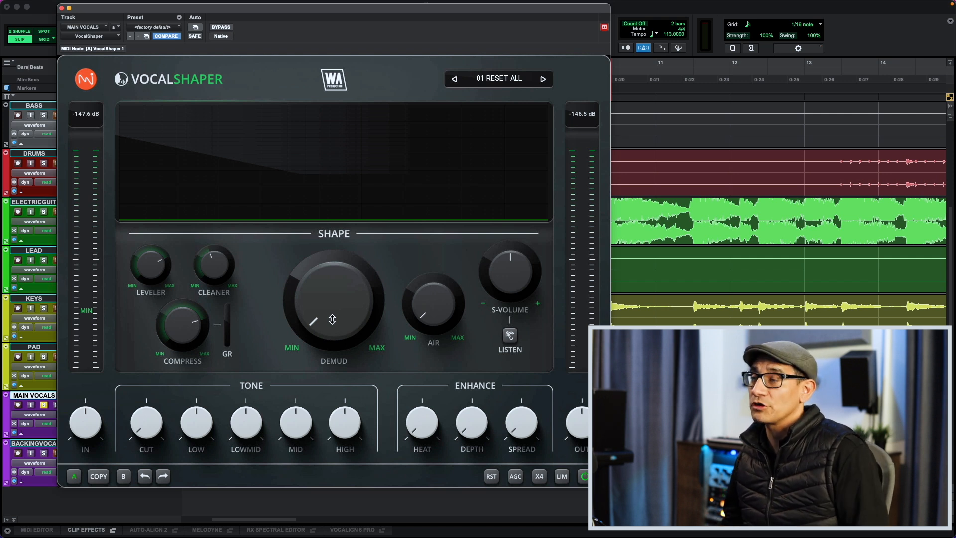
- Audition the Demud control at its maximum during playback and bring it back to about one third
{"action": "key", "text": "space"}
{"action": "left_click_drag", "start_coordinate": [342, 326], "coordinate": [342, 260]}
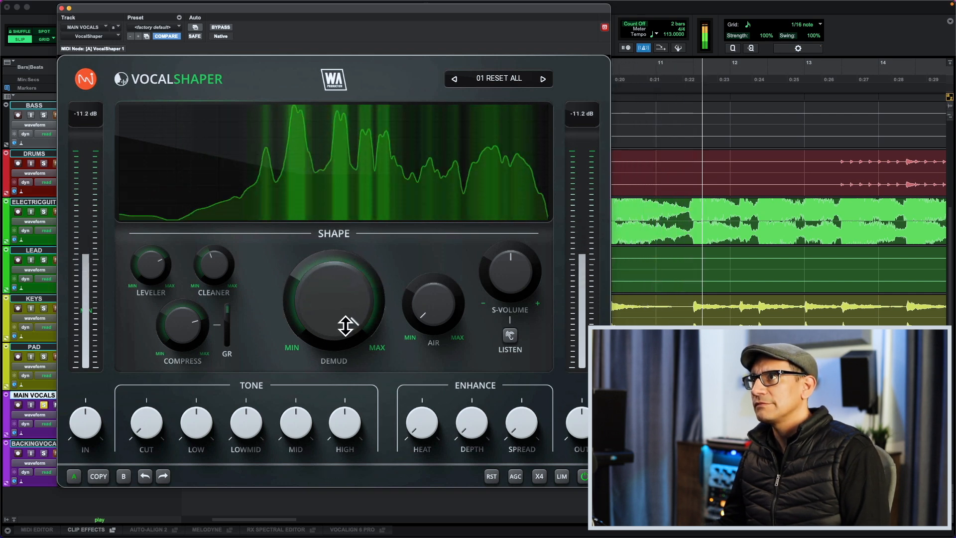
{"action": "key", "text": "space"}
{"action": "key", "text": "space"}
{"action": "left_click_drag", "start_coordinate": [346, 313], "coordinate": [345, 349]}
{"action": "key", "text": "space"}
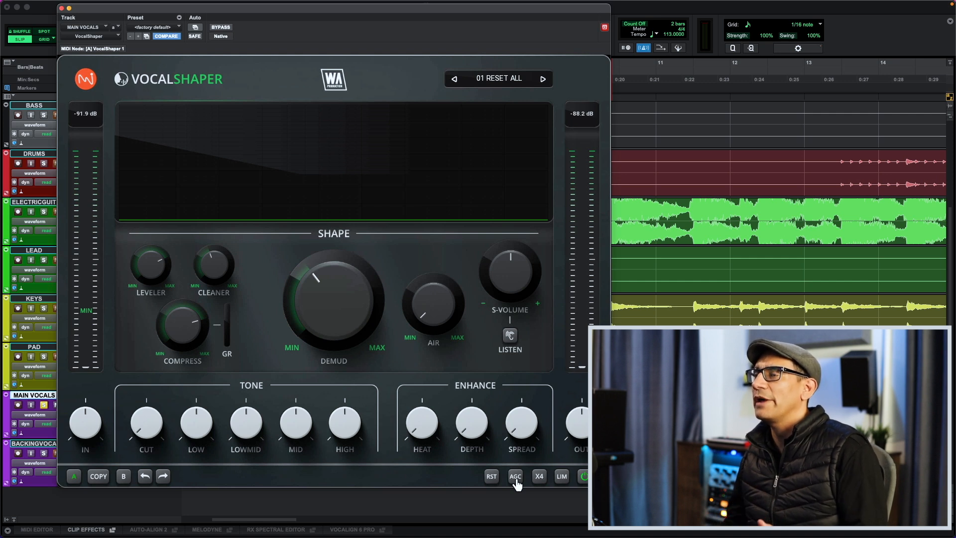
- Enable AGC and compare VocalShaper bypassed and active with the ELECTRICGUIT track soloed alongside the vocals
{"action": "key", "text": "space"}
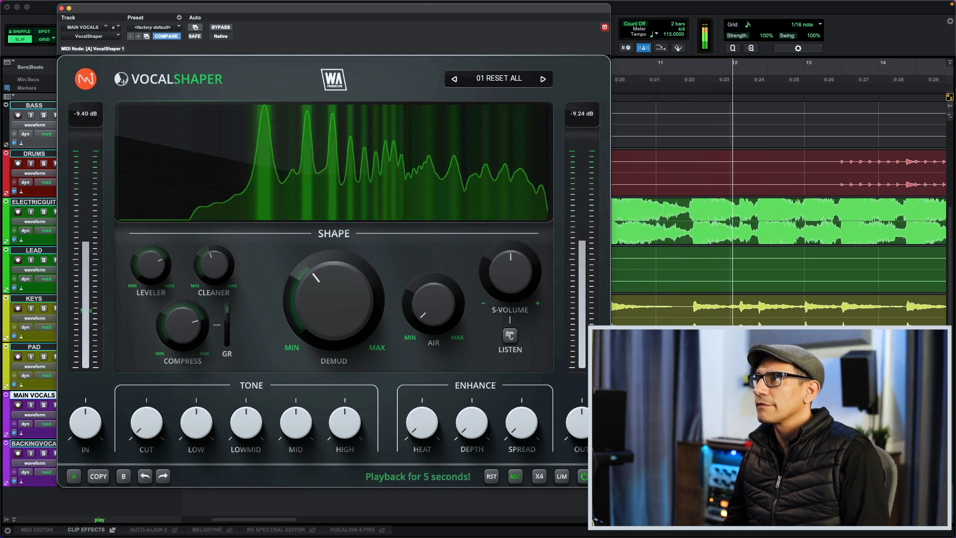
{"action": "left_click", "coordinate": [44, 212]}
{"action": "left_click", "coordinate": [585, 476]}
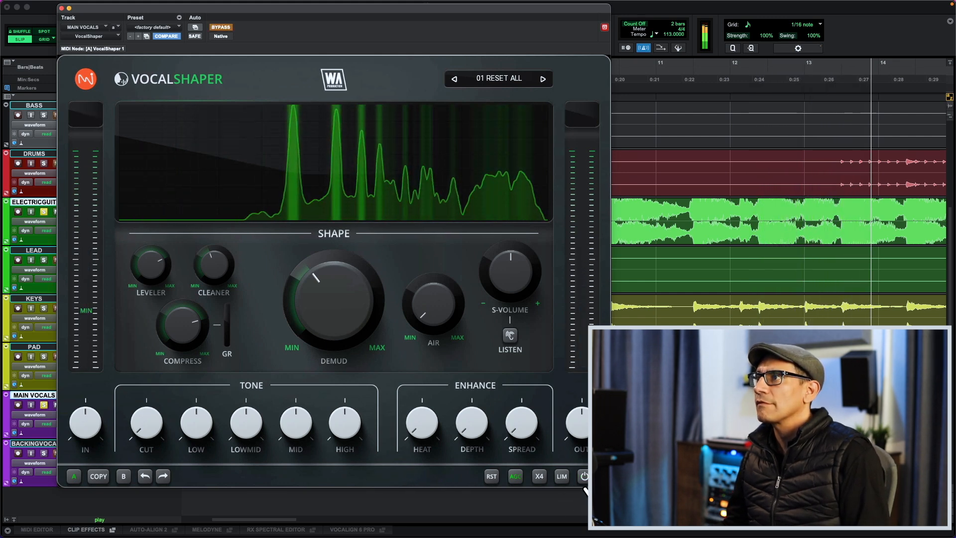
{"action": "left_click", "coordinate": [584, 483]}
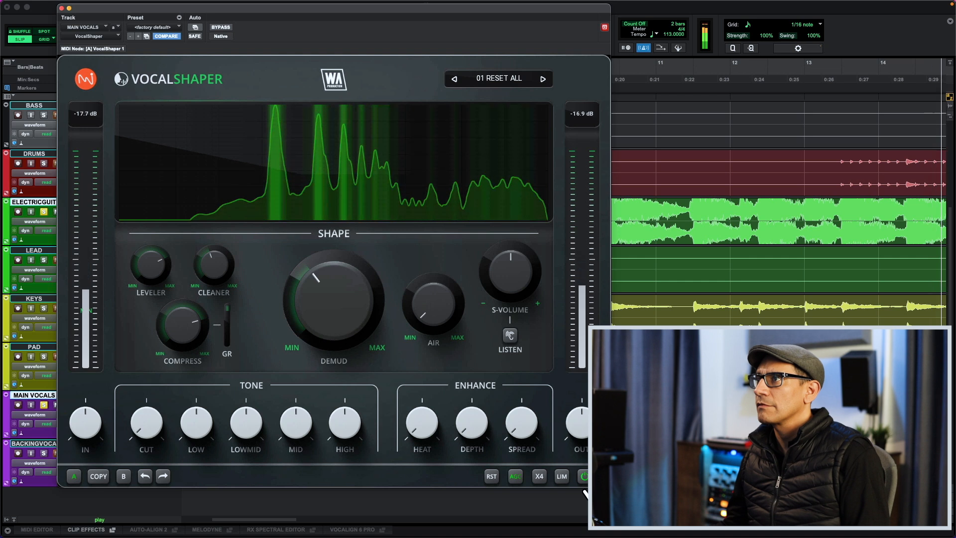
{"action": "left_click", "coordinate": [585, 478]}
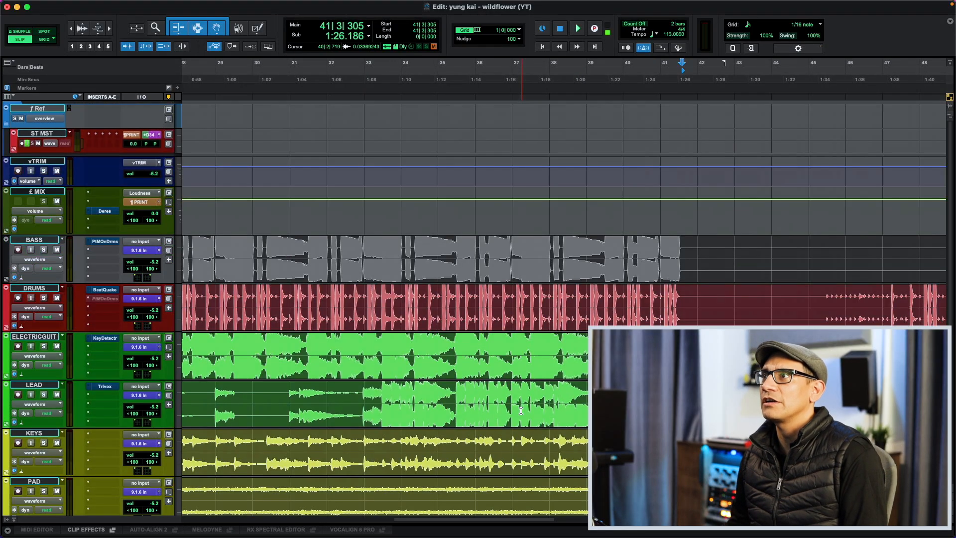
- Place the playback start on the DRUMS track just after the start of bar 25 and open its BeatQuake plug-in
{"action": "scroll", "coordinate": [521, 410], "scroll_direction": "left", "scroll_amount": 10}
{"action": "left_click", "coordinate": [764, 301]}
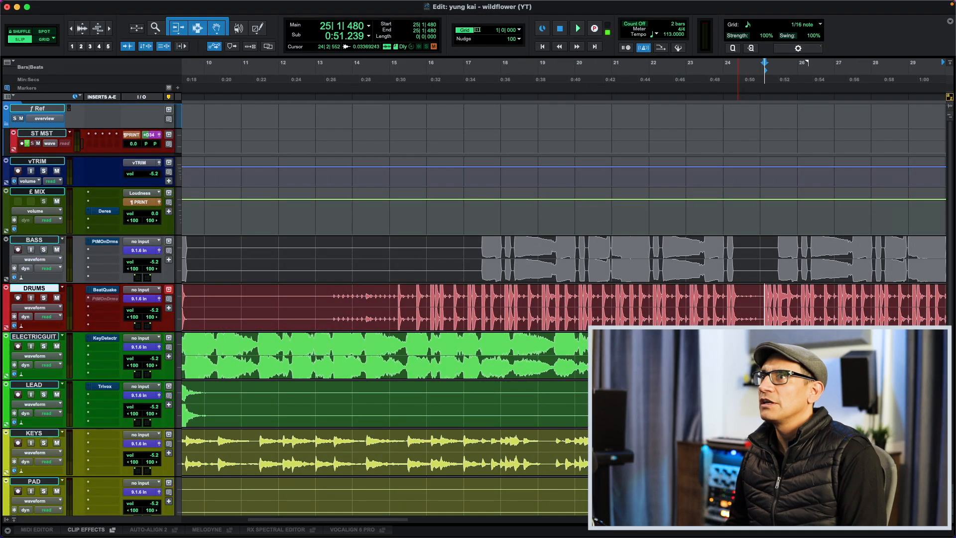
{"action": "left_click", "coordinate": [111, 294]}
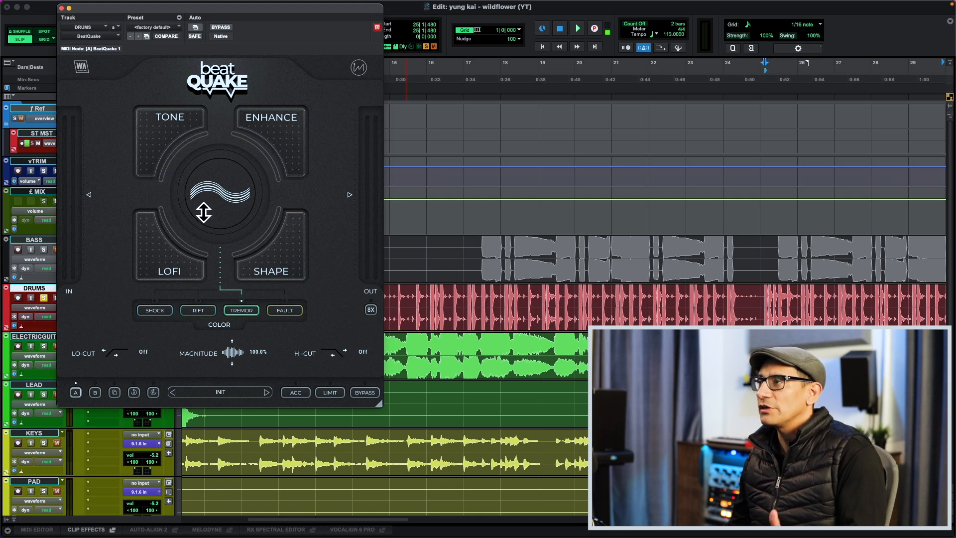
{"action": "key", "text": "space"}
{"action": "mouse_move", "coordinate": [172, 149]}
{"action": "left_mouse_down"}
{"action": "mouse_move", "coordinate": [173, 83]}
{"action": "mouse_move", "coordinate": [172, 149]}
{"action": "left_mouse_up"}
{"action": "mouse_move", "coordinate": [286, 162]}
{"action": "left_mouse_down"}
{"action": "mouse_move", "coordinate": [286, 101]}
{"action": "mouse_move", "coordinate": [286, 167]}
{"action": "left_mouse_up"}
{"action": "left_click_drag", "start_coordinate": [275, 229], "coordinate": [231, 244]}
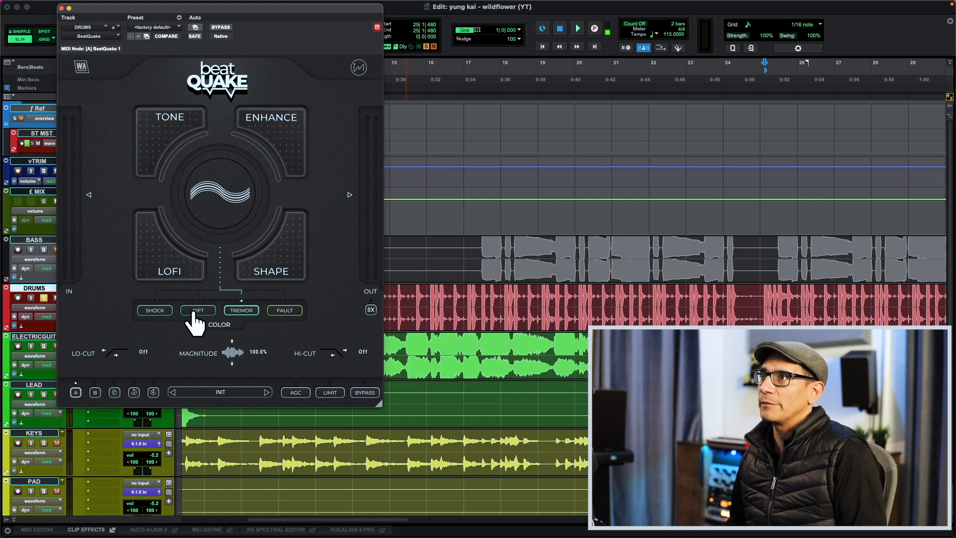
- Raise BeatQuake's central color amount to about 32% and audition the Shock, Rift, Tremor and Fault modes on the drums, ending on Fault
{"action": "left_click", "coordinate": [159, 311]}
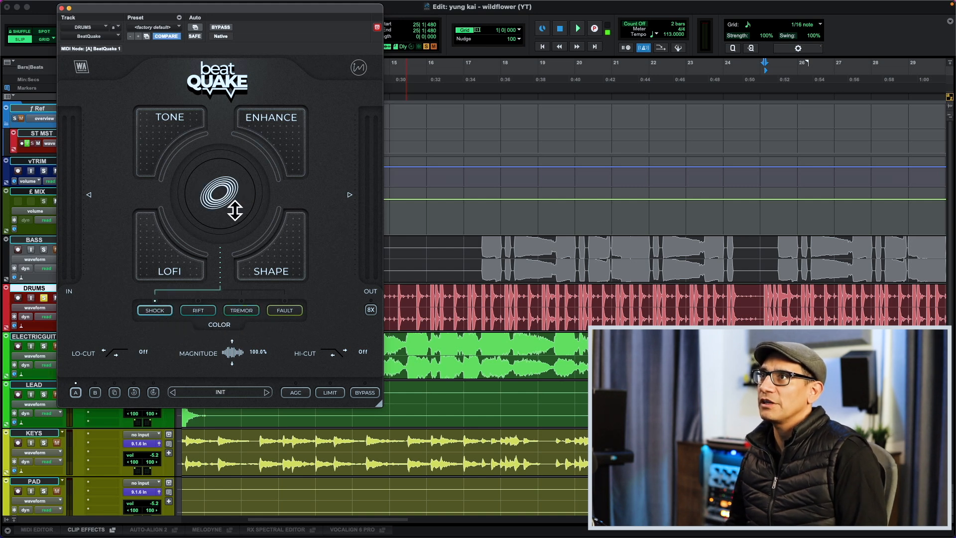
{"action": "key", "text": "space"}
{"action": "left_click_drag", "start_coordinate": [222, 209], "coordinate": [223, 176]}
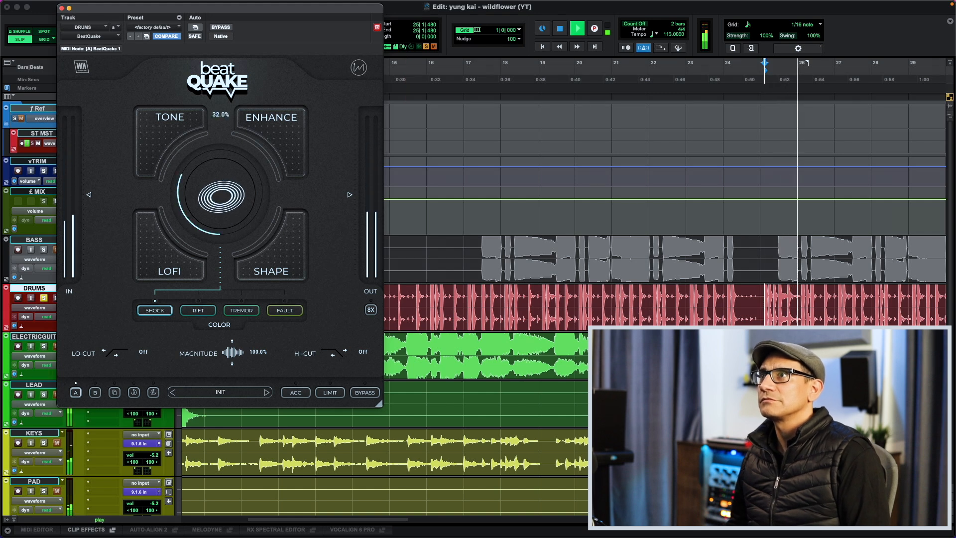
{"action": "left_click", "coordinate": [210, 313]}
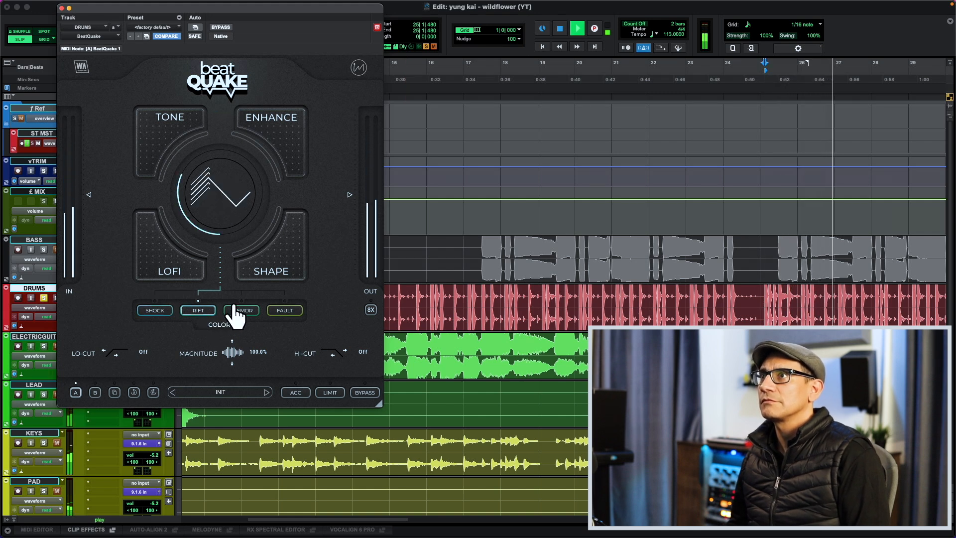
{"action": "left_click", "coordinate": [240, 310]}
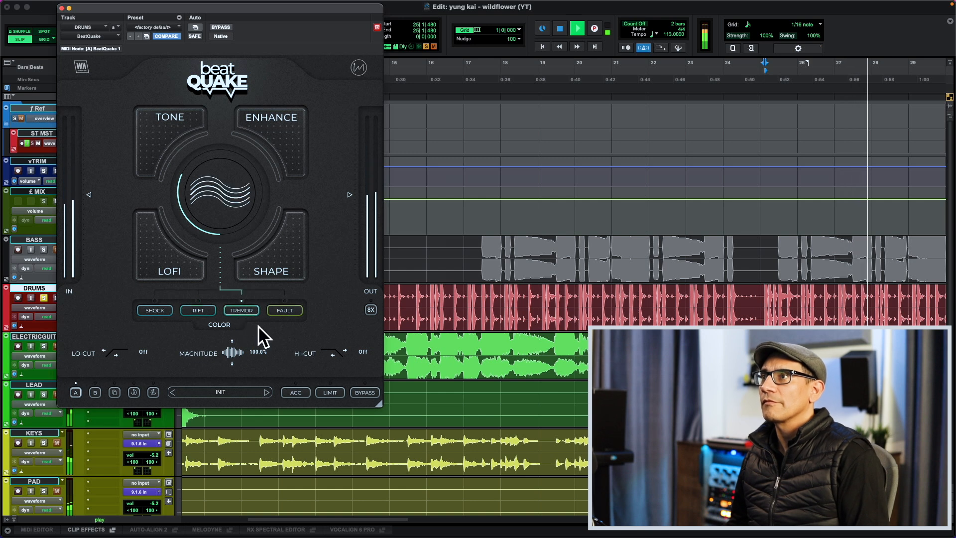
{"action": "left_click", "coordinate": [281, 311]}
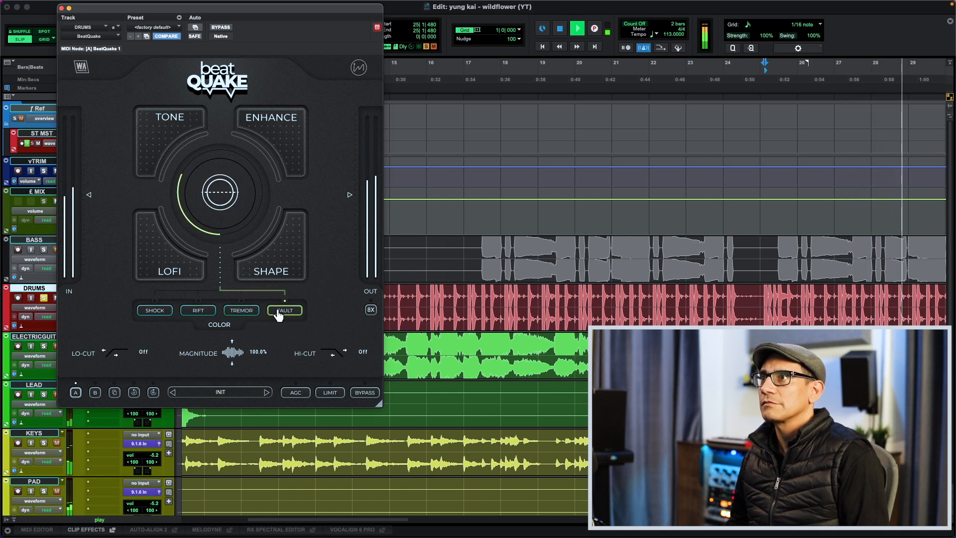
{"action": "key", "text": "space"}
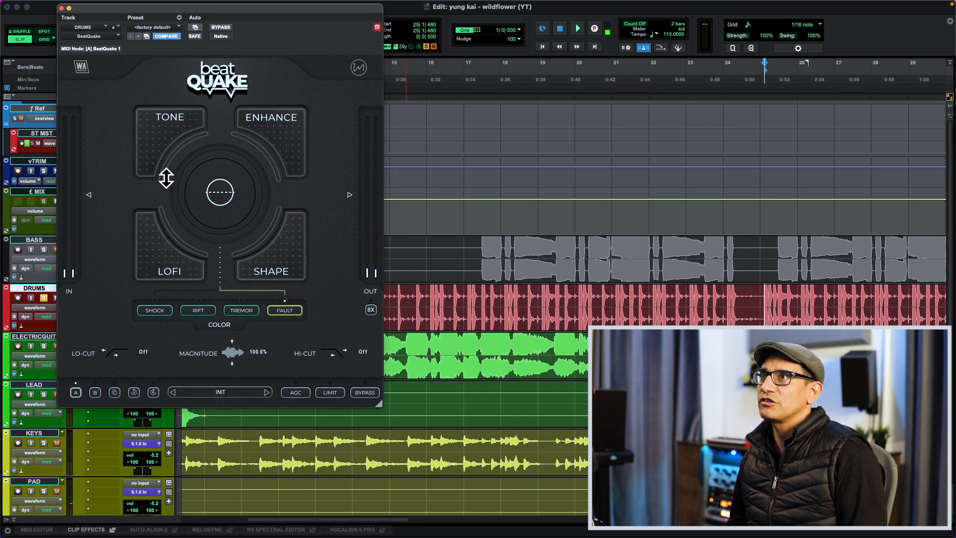
- Shape the drums during playback with Tone at about halfway, a low Fault color amount and the low cut at 36 Hz
{"action": "key", "text": "space"}
{"action": "left_click_drag", "start_coordinate": [170, 174], "coordinate": [170, 117]}
{"action": "left_click_drag", "start_coordinate": [175, 227], "coordinate": [222, 224]}
{"action": "key", "text": "space"}
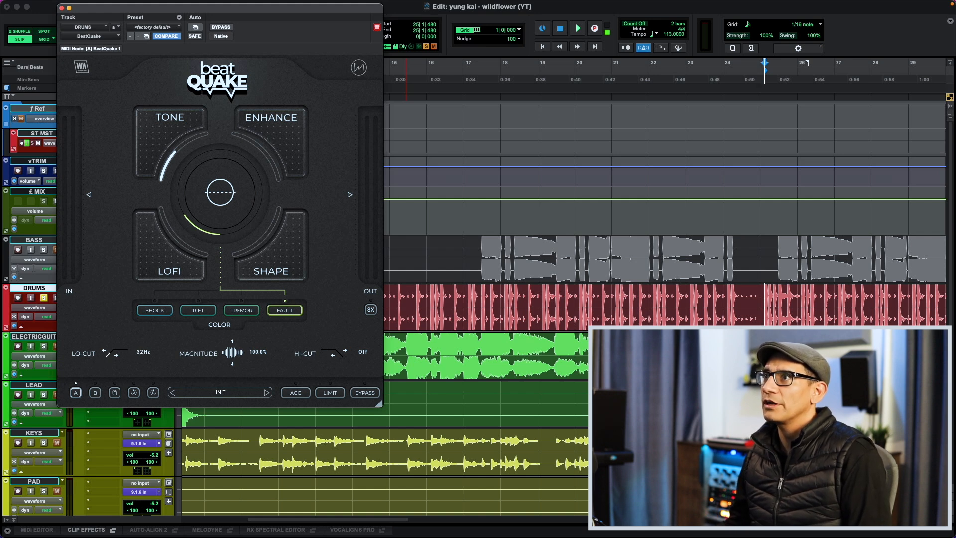
{"action": "key", "text": "space"}
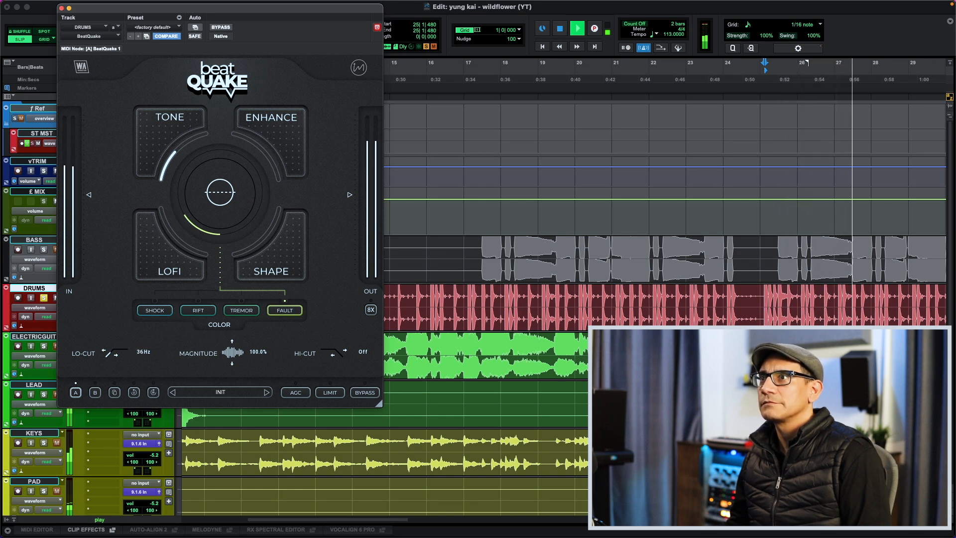
{"action": "key", "text": "space"}
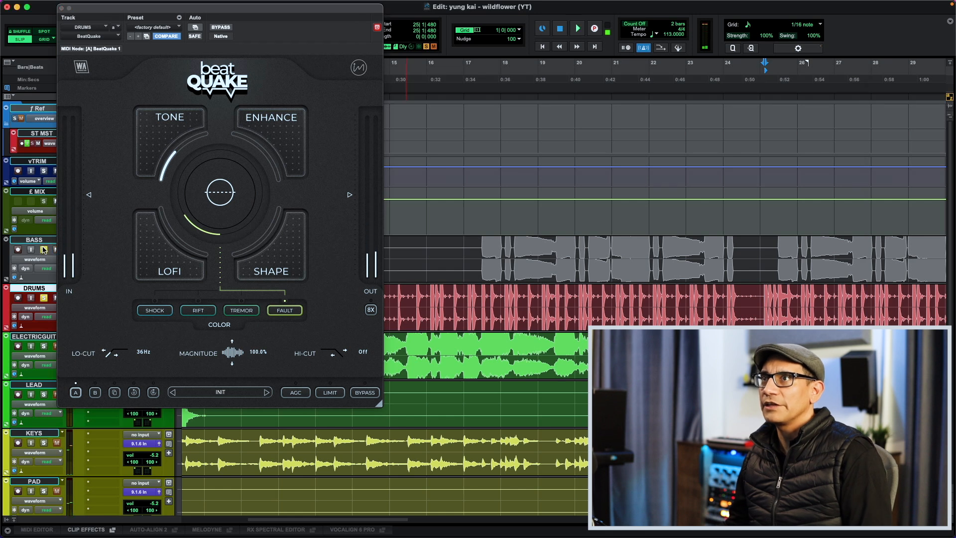
- Compare BeatQuake bypassed and active with the BASS track soloed alongside the drums, and enable AGC
{"action": "key", "text": "space"}
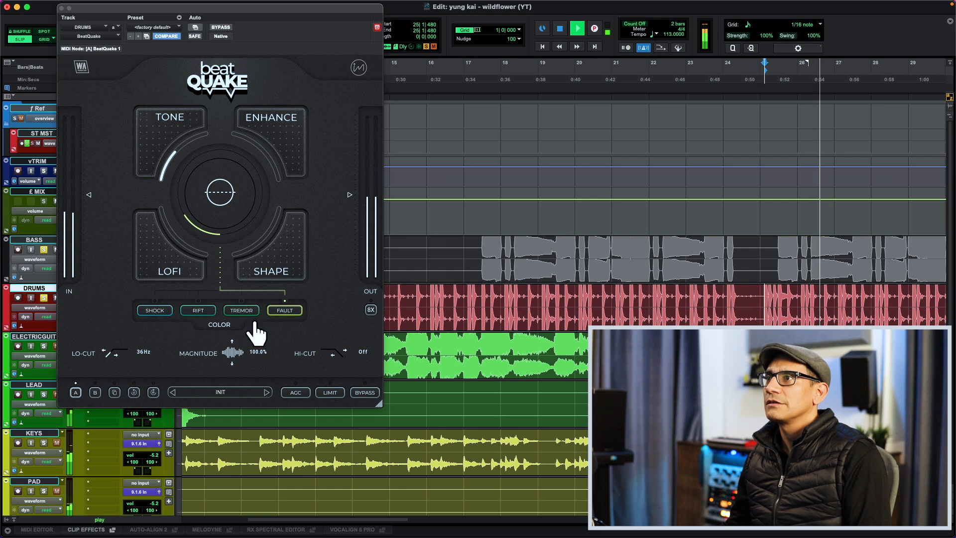
{"action": "left_click", "coordinate": [365, 393]}
{"action": "left_click", "coordinate": [365, 393]}
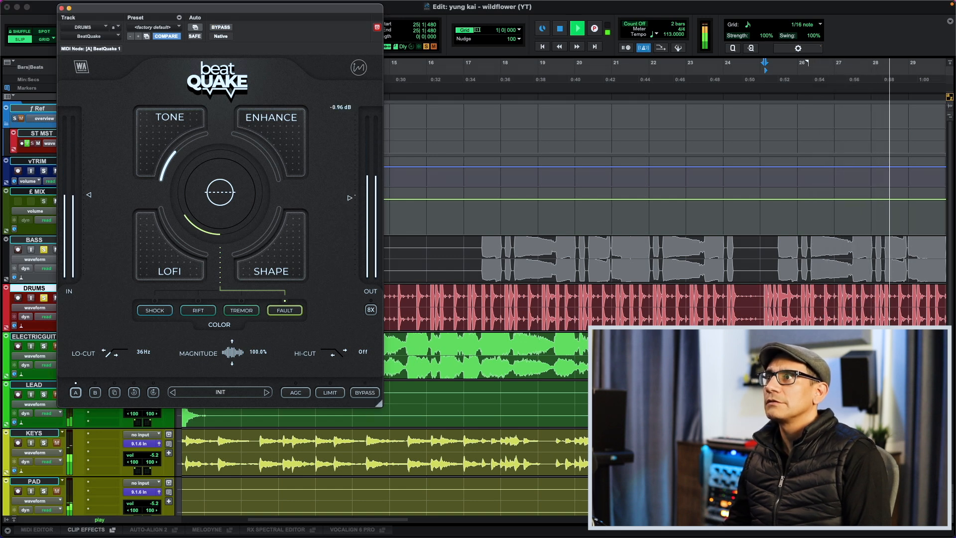
{"action": "left_click", "coordinate": [297, 393]}
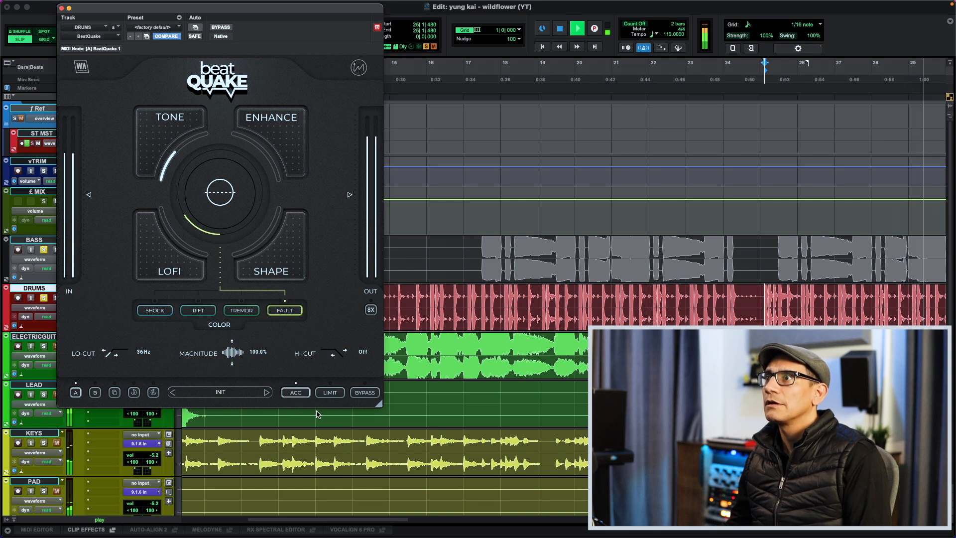
- Compare BeatQuake bypassed and active with AGC on while the drums and bass play soloed, and close the plug-in
{"action": "left_click", "coordinate": [366, 393]}
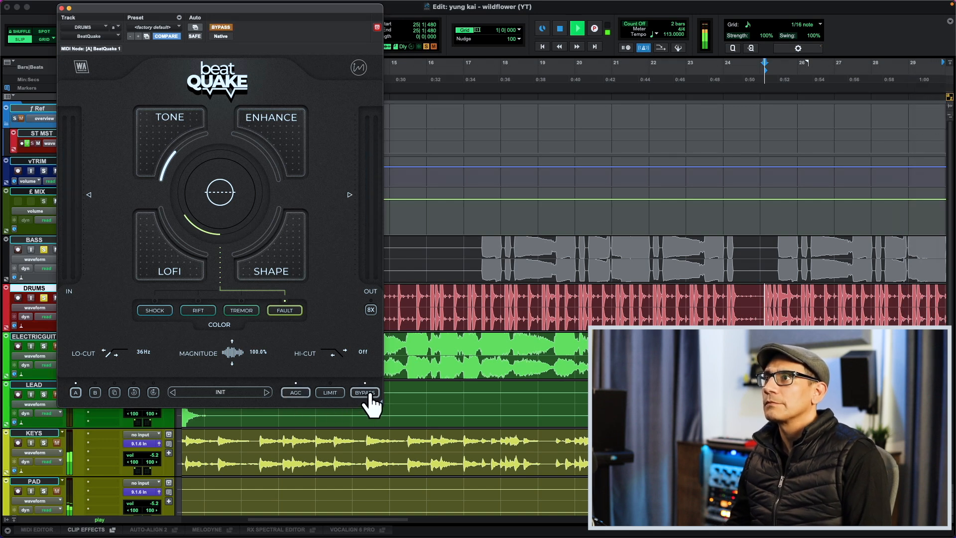
{"action": "left_click", "coordinate": [365, 392]}
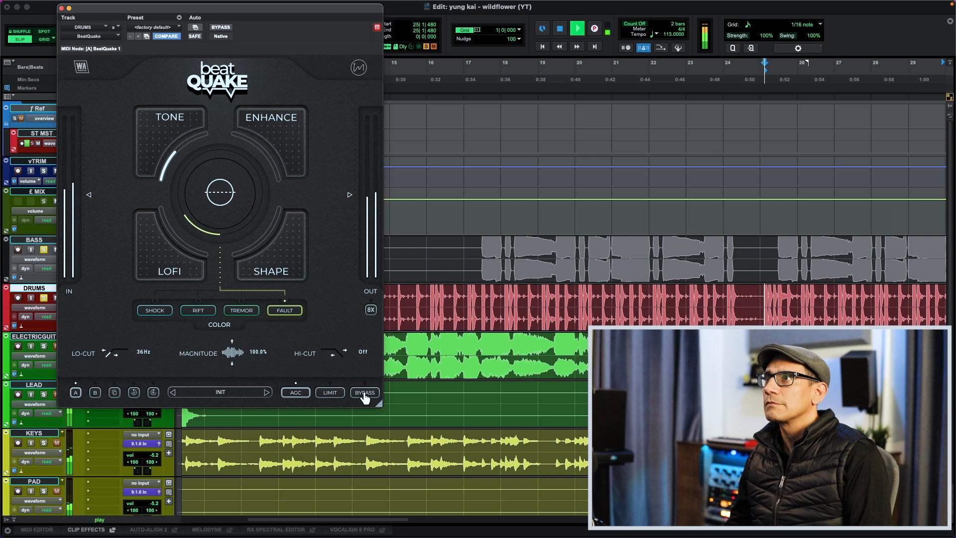
{"action": "key", "text": "space"}
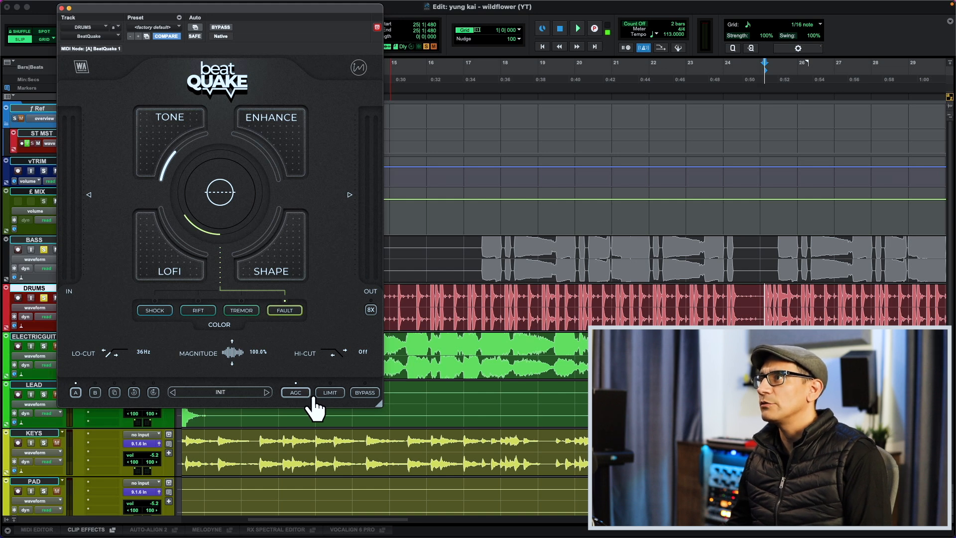
{"action": "key", "text": "super+w"}
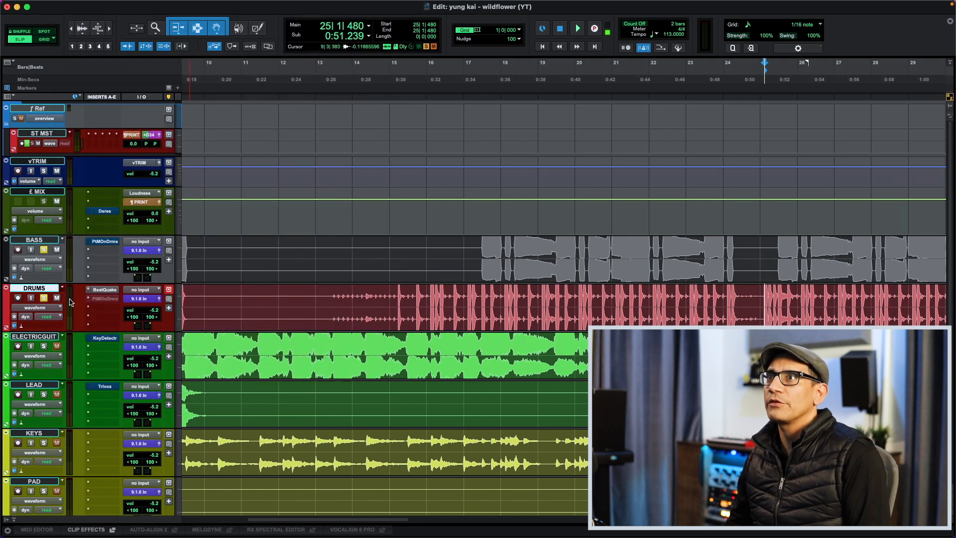
- Clear the drum and bass solos and compare BeatQuake bypassed and active within the full mix
{"action": "left_click", "coordinate": [45, 298], "text": "alt"}
{"action": "key", "text": "space"}
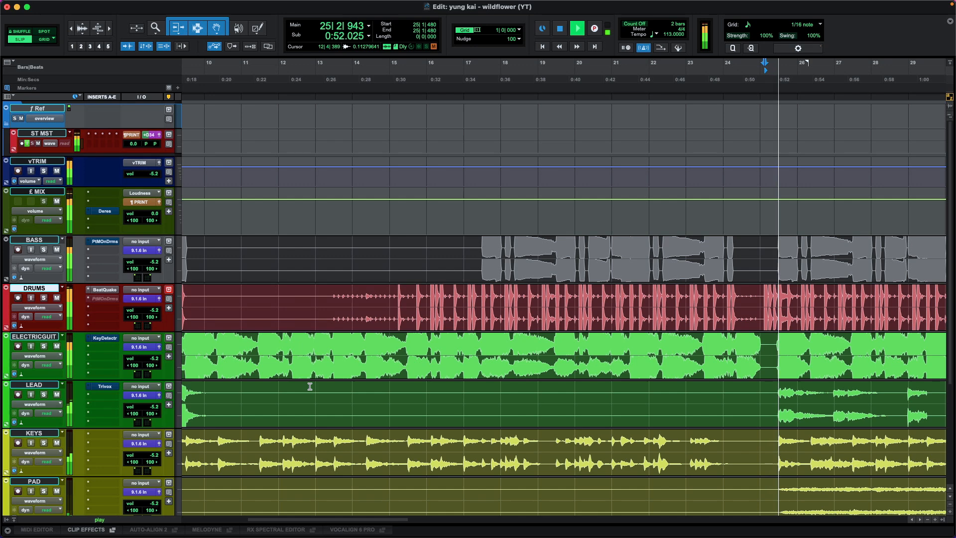
{"action": "left_click", "coordinate": [106, 289]}
{"action": "left_click", "coordinate": [365, 393]}
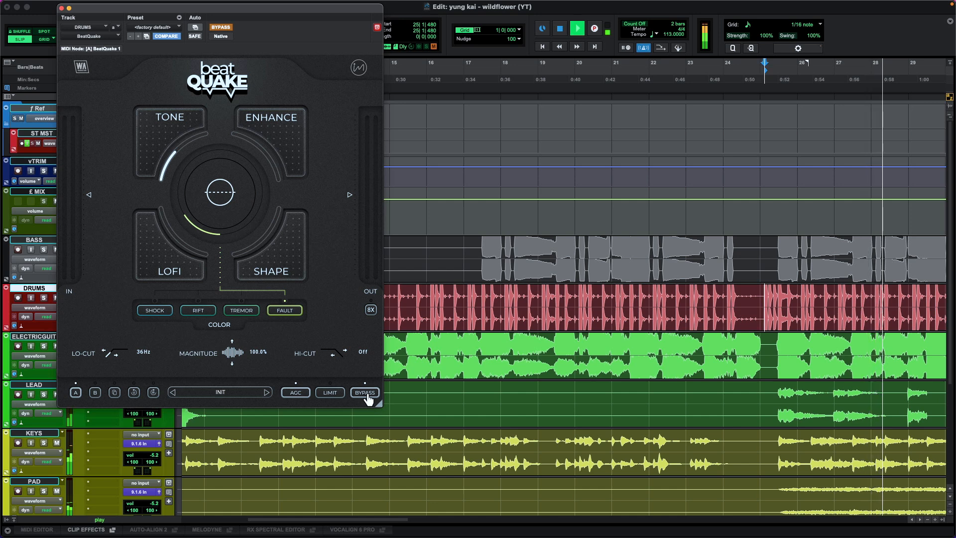
{"action": "left_click", "coordinate": [366, 393]}
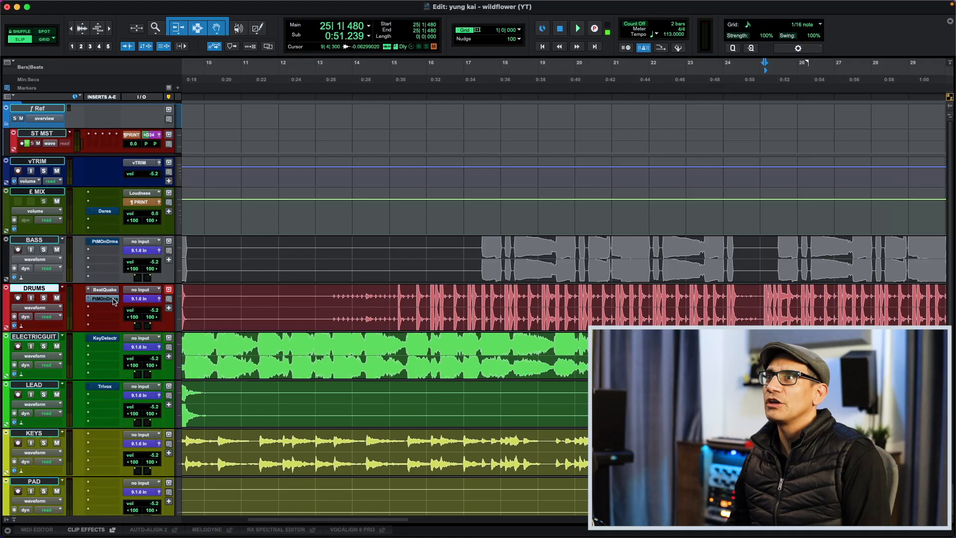
- Browse the K-391 presets in the DRUMS track's Put Me On Drums plug-in without loading one, and close it
{"action": "left_click", "coordinate": [113, 300]}
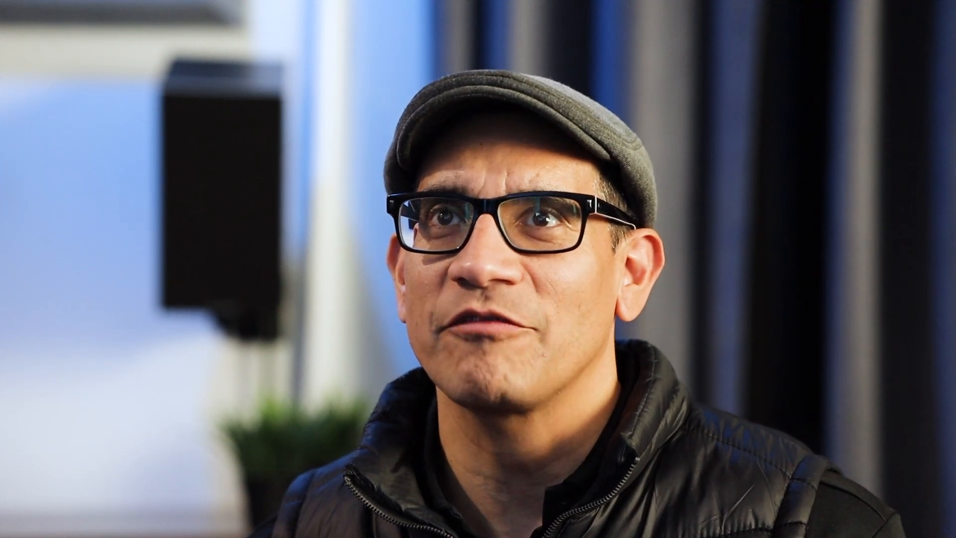
{"action": "left_click", "coordinate": [374, 239]}
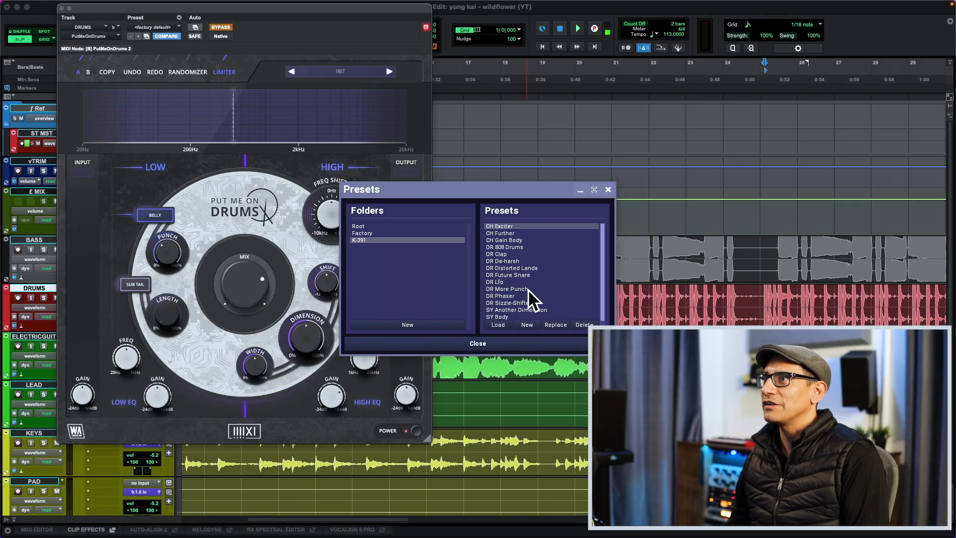
{"action": "scroll", "coordinate": [528, 289], "scroll_direction": "down", "scroll_amount": 1}
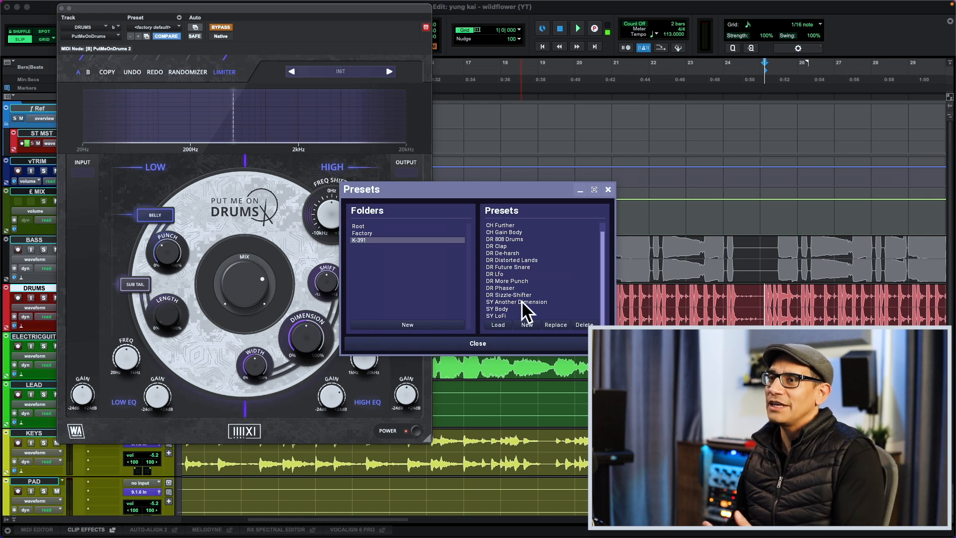
{"action": "key", "text": "super+w"}
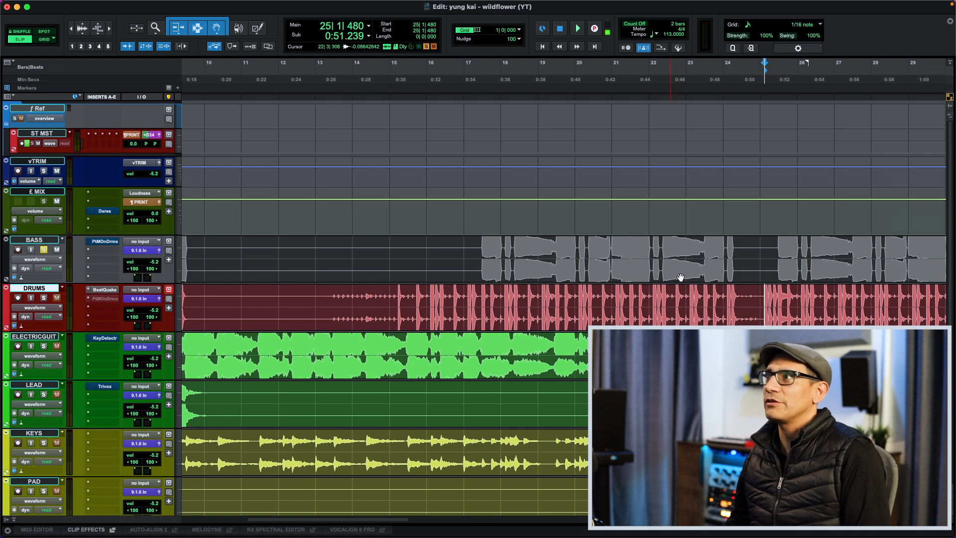
- Move the playback start on the BASS track to the bass entry in bar 25 and audition it
{"action": "left_click", "coordinate": [750, 247]}
{"action": "key", "text": "Tab"}
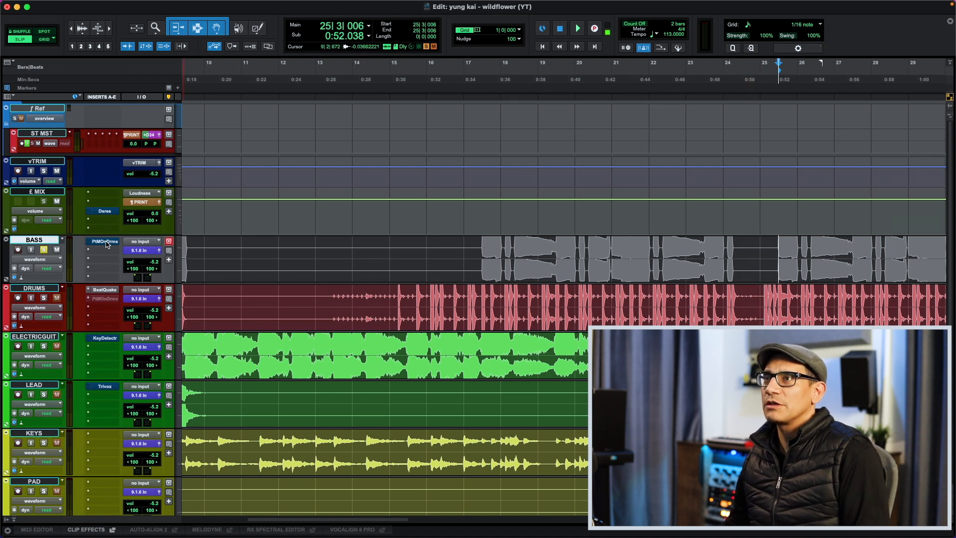
{"action": "key", "text": "space"}
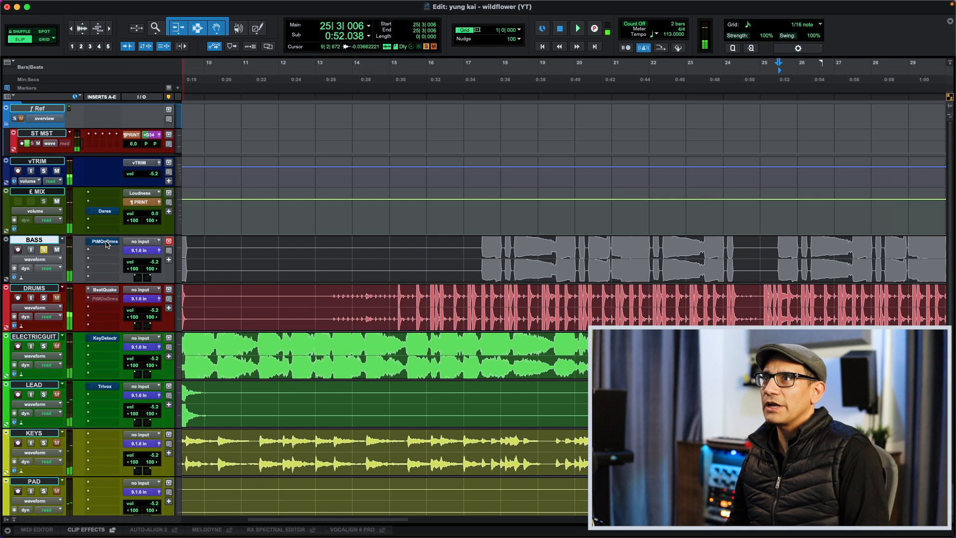
- Open Put Me On Drums on the BASS track and load the SY Body preset from the K-391 folder
{"action": "left_click", "coordinate": [105, 242]}
{"action": "left_click", "coordinate": [342, 71]}
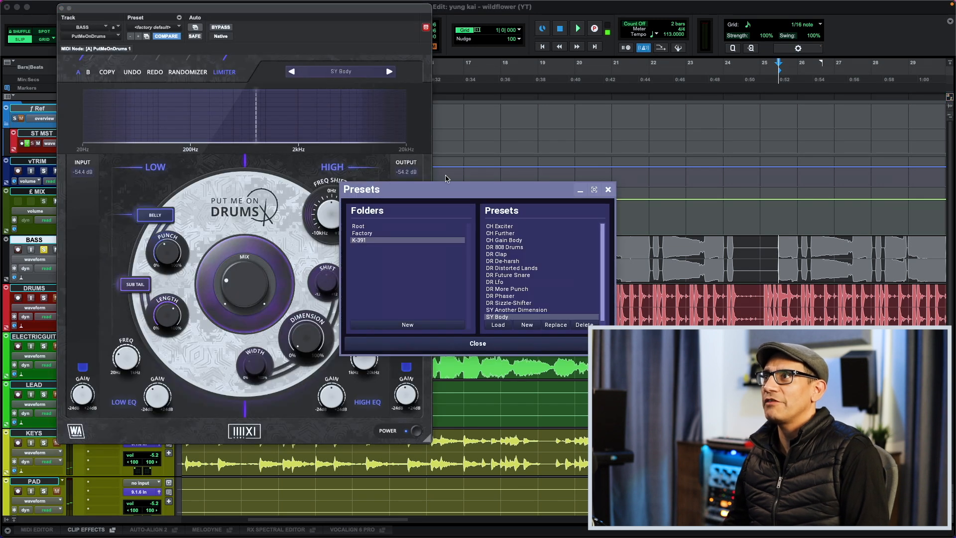
{"action": "left_click", "coordinate": [506, 327]}
{"action": "left_click", "coordinate": [608, 189]}
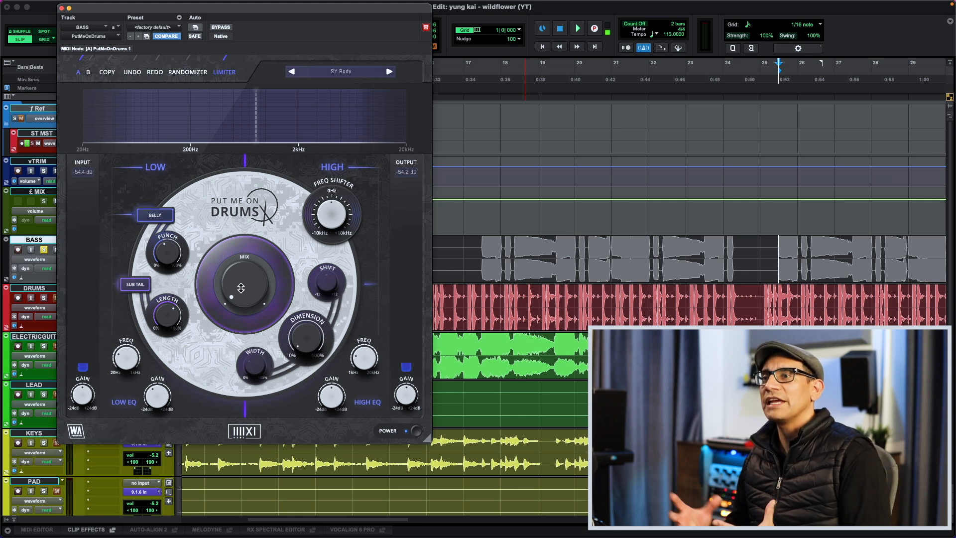
- Audition Put Me On Drums on the bass at different Mix amounts, settling a little above one third
{"action": "key", "text": "space"}
{"action": "left_click_drag", "start_coordinate": [247, 294], "coordinate": [247, 231]}
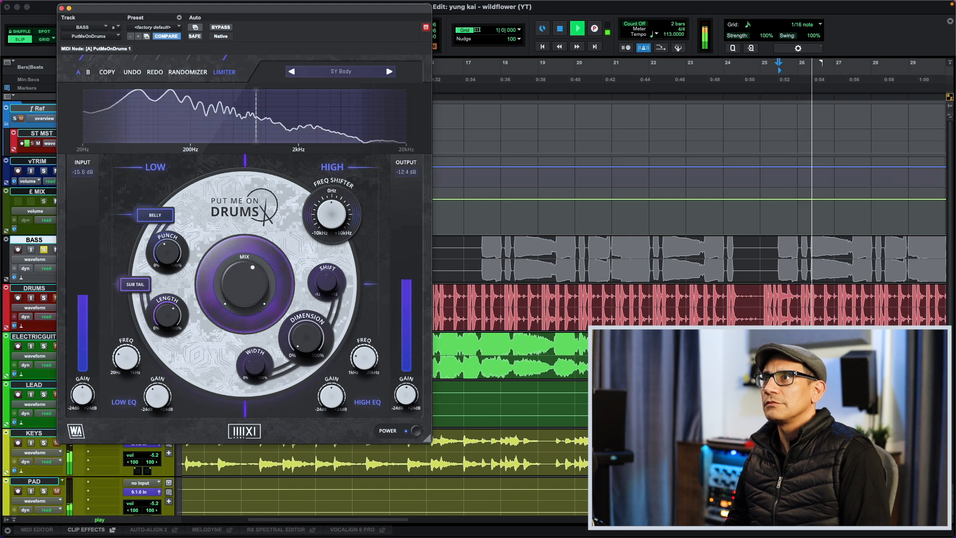
{"action": "key", "text": "space"}
{"action": "key", "text": "space"}
{"action": "left_click_drag", "start_coordinate": [249, 294], "coordinate": [249, 257]}
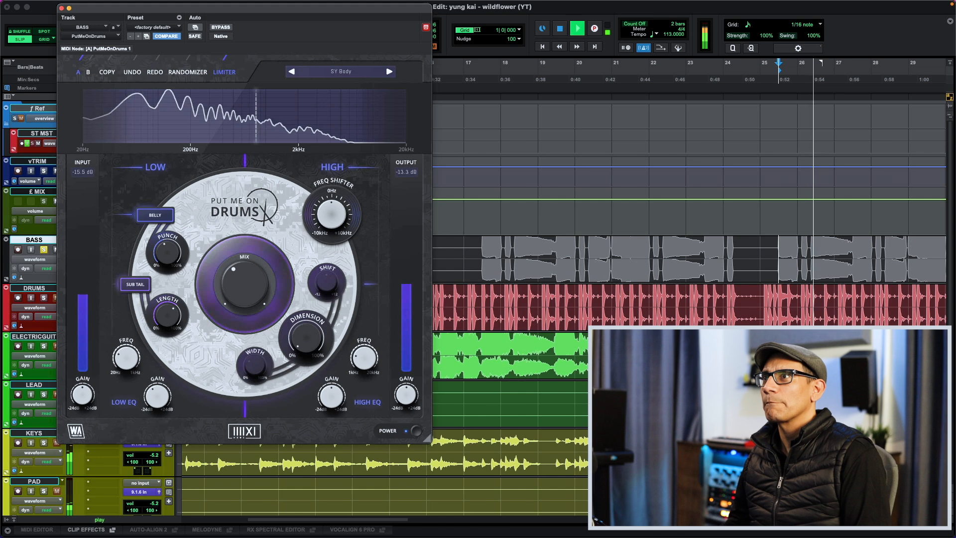
{"action": "key", "text": "space"}
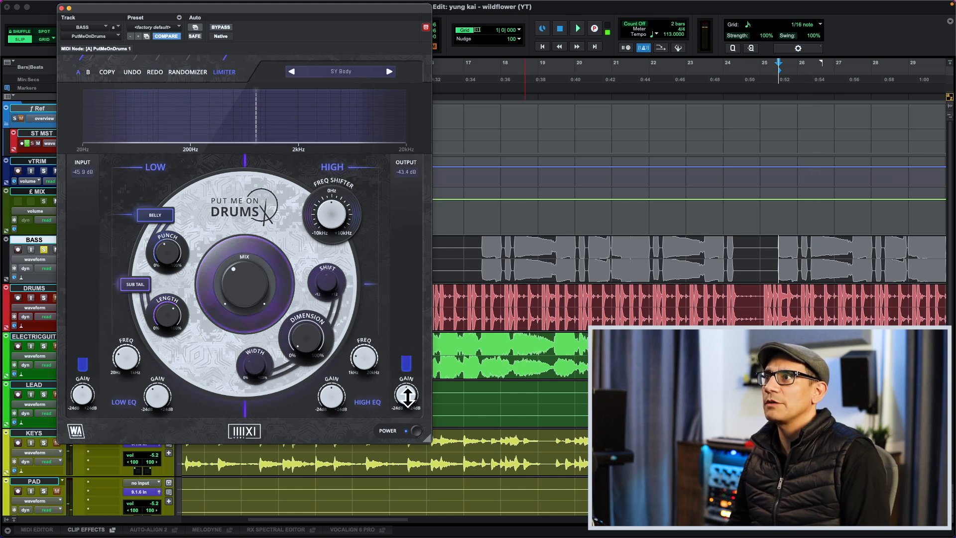
- Compare Put Me On Drums off and on during playback and raise its Mix to just under halfway
{"action": "key", "text": "space"}
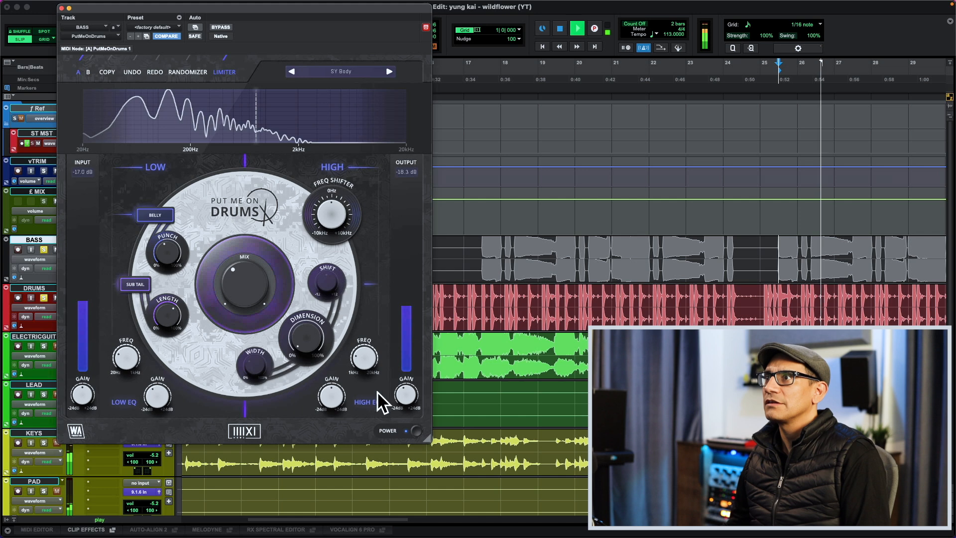
{"action": "left_click", "coordinate": [417, 432]}
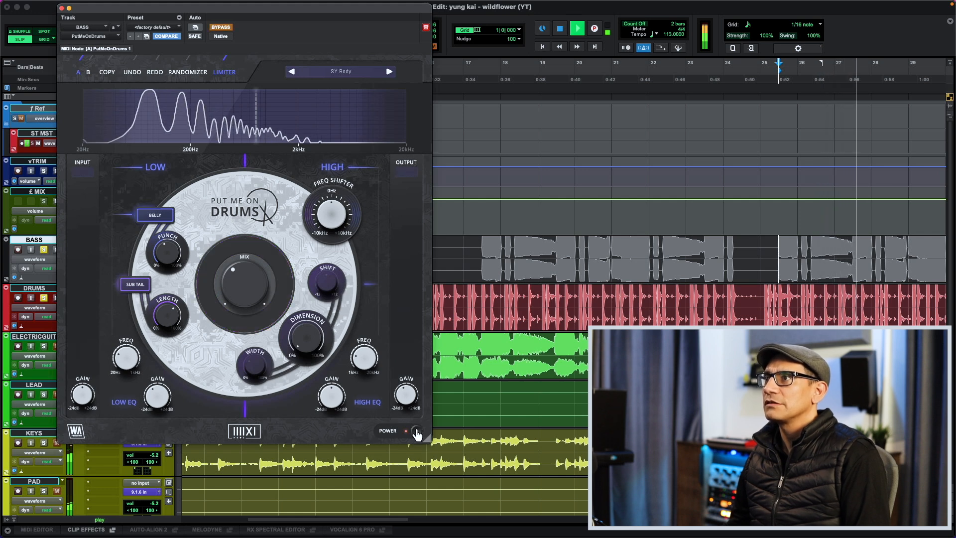
{"action": "left_click", "coordinate": [416, 431]}
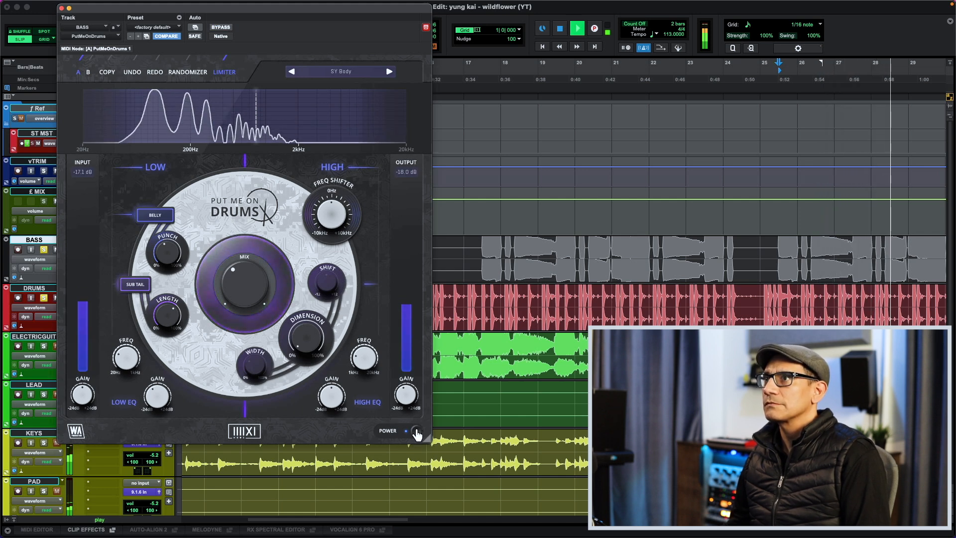
{"action": "left_click_drag", "start_coordinate": [250, 290], "coordinate": [250, 274]}
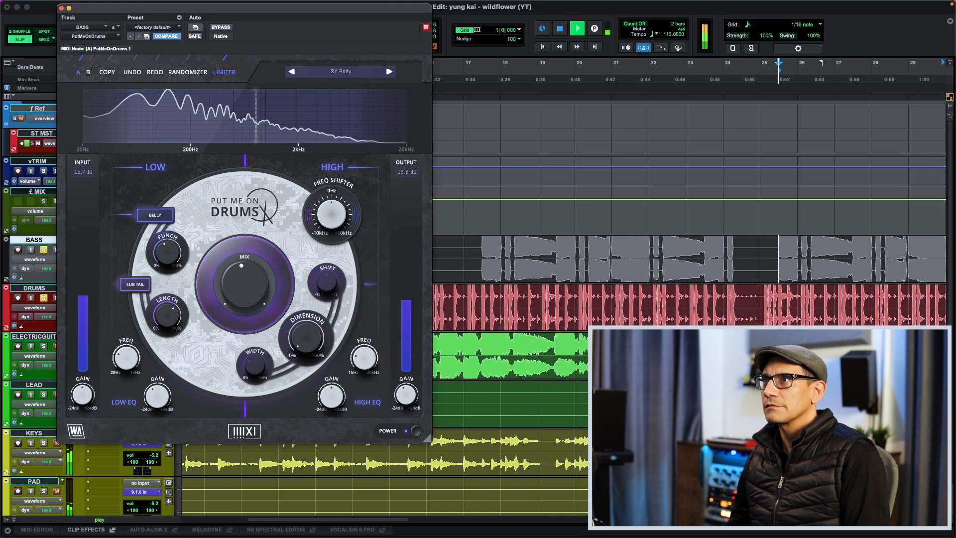
{"action": "key", "text": "space"}
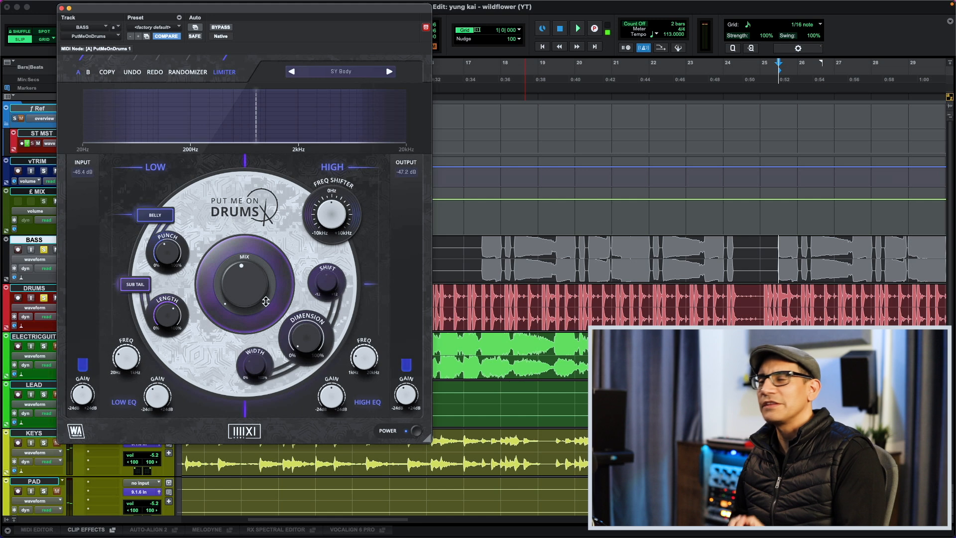
- Clear the solos, audition the full mix from the bass entry in bar 17, and close Put Me On Drums
{"action": "left_click", "coordinate": [44, 299], "text": "alt"}
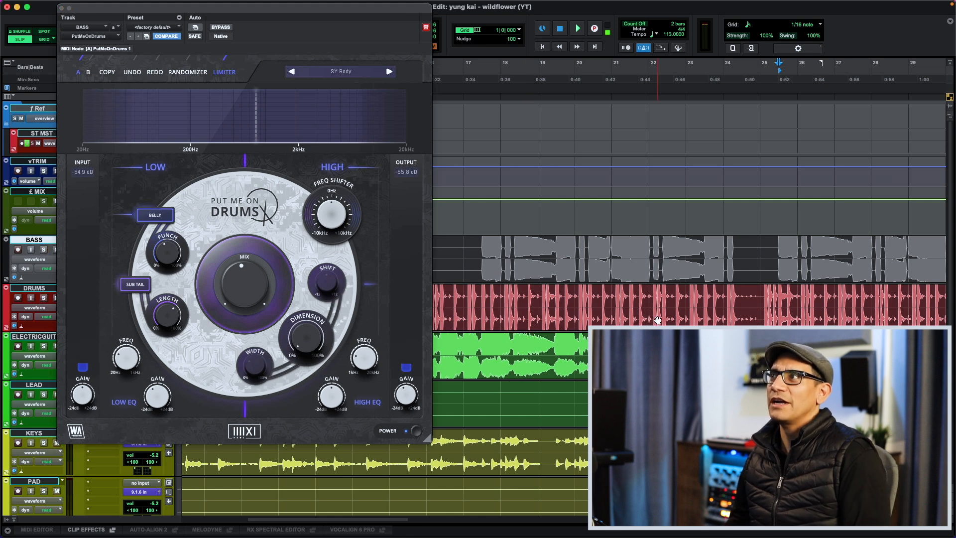
{"action": "key", "text": "space"}
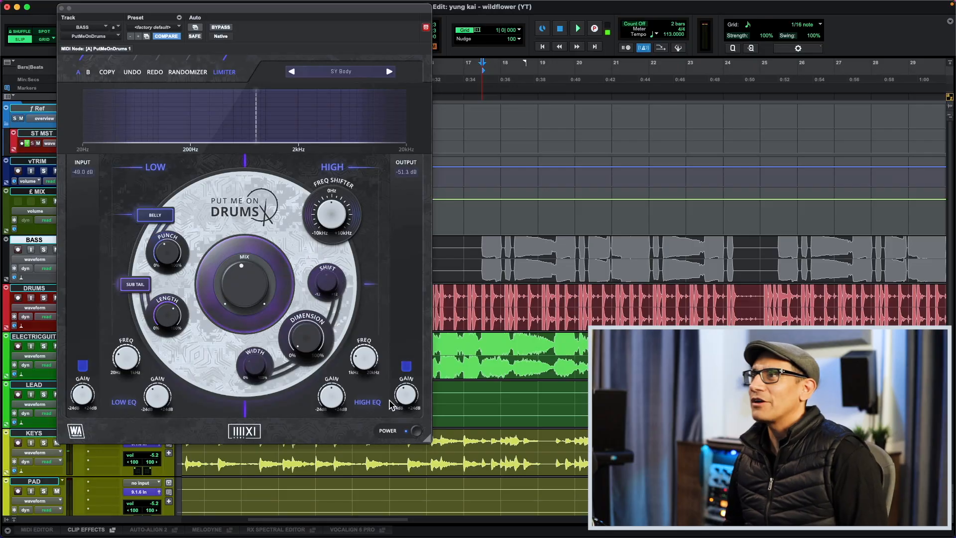
{"action": "key", "text": "super+w"}
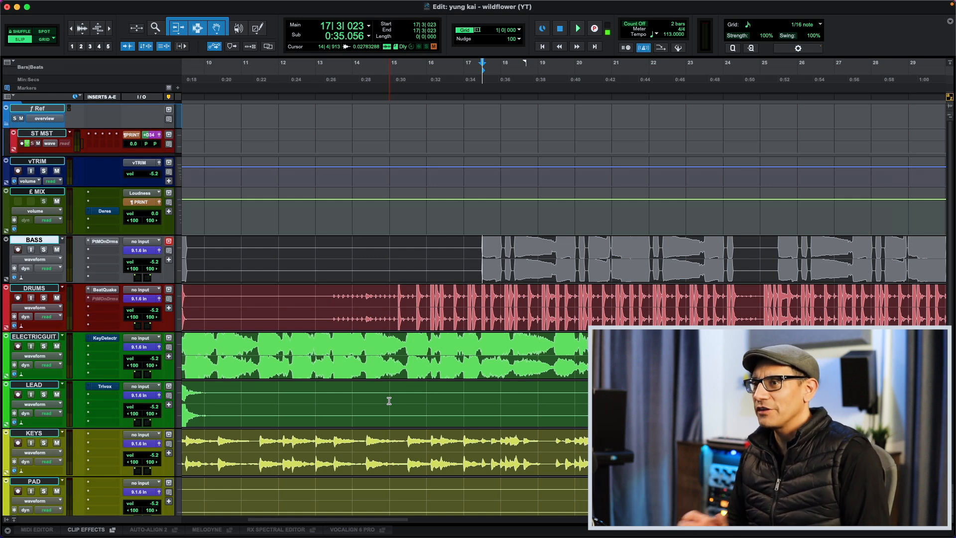
- Review the tracks in the Edit and Mix windows and play the full mix with the mixer showing
{"action": "key", "text": "super+equal"}
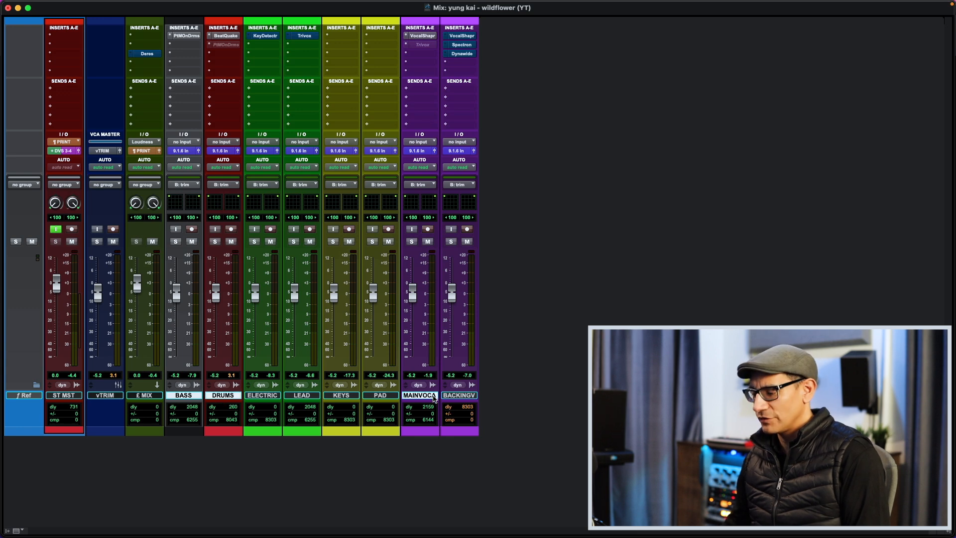
{"action": "key", "text": "super+equal"}
{"action": "scroll", "coordinate": [433, 397], "scroll_direction": "down", "scroll_amount": 5}
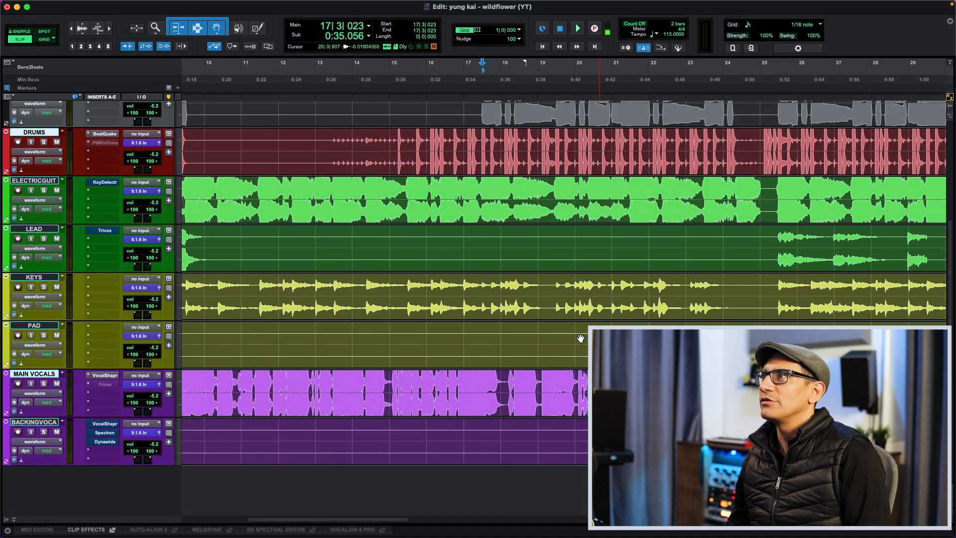
{"action": "key", "text": "super+equal"}
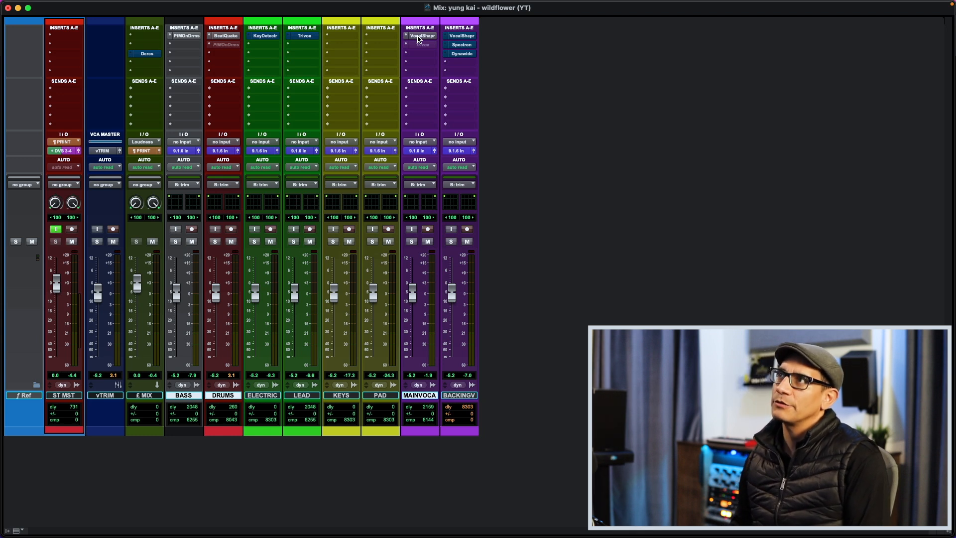
{"action": "key", "text": "space"}
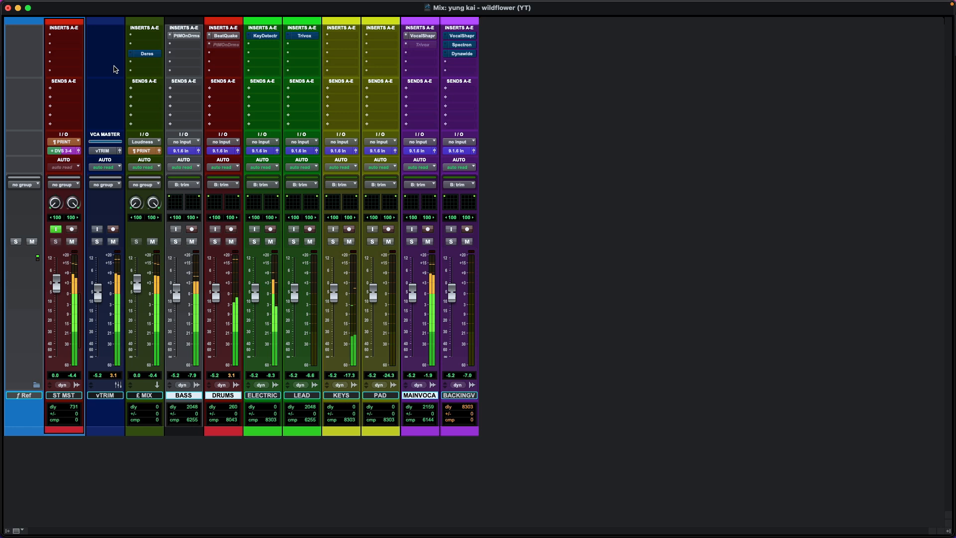
- Lower the output slightly in the DRUMS track's BeatQuake during playback and close the plug-in
{"action": "left_click", "coordinate": [221, 36]}
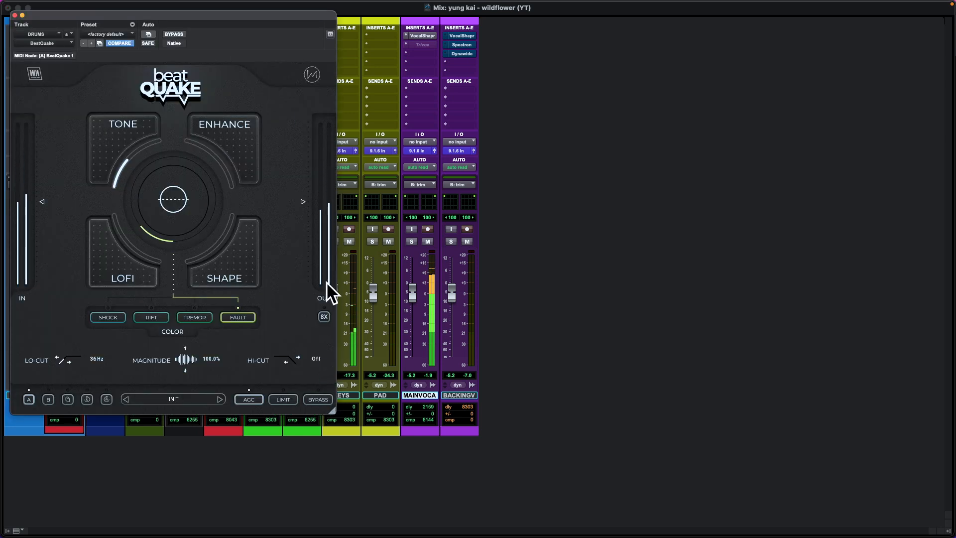
{"action": "left_click_drag", "start_coordinate": [309, 198], "coordinate": [307, 204]}
{"action": "left_click", "coordinate": [14, 16]}
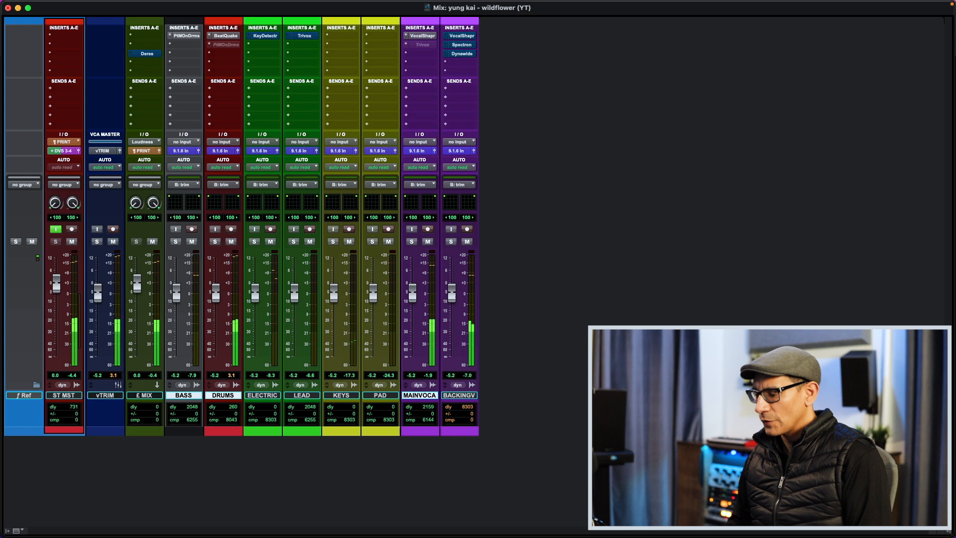
- Return to the Edit window and open VocalShaper on the BACKING VOCALS track with that track soloed
{"action": "key", "text": "super+equal"}
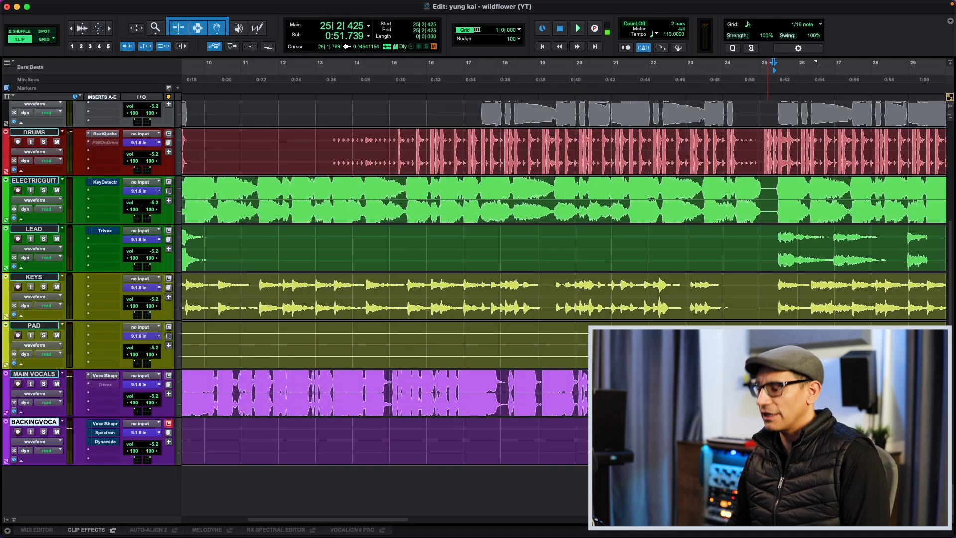
{"action": "key", "text": "super+equal"}
{"action": "key", "text": "super+equal"}
{"action": "left_click", "coordinate": [105, 424]}
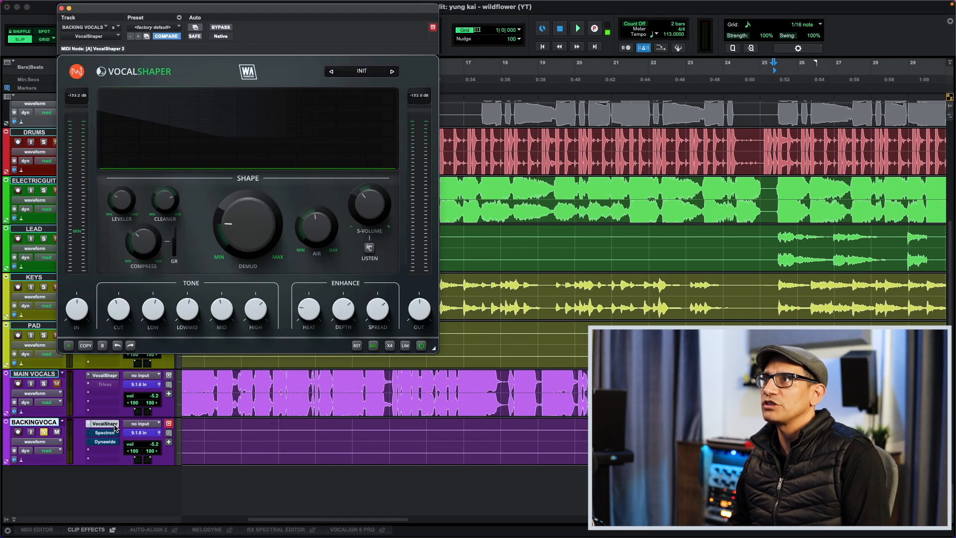
- Compare the soloed backing vocals with VocalShaper bypassed and active, playing from bar 25
{"action": "left_click", "coordinate": [421, 347]}
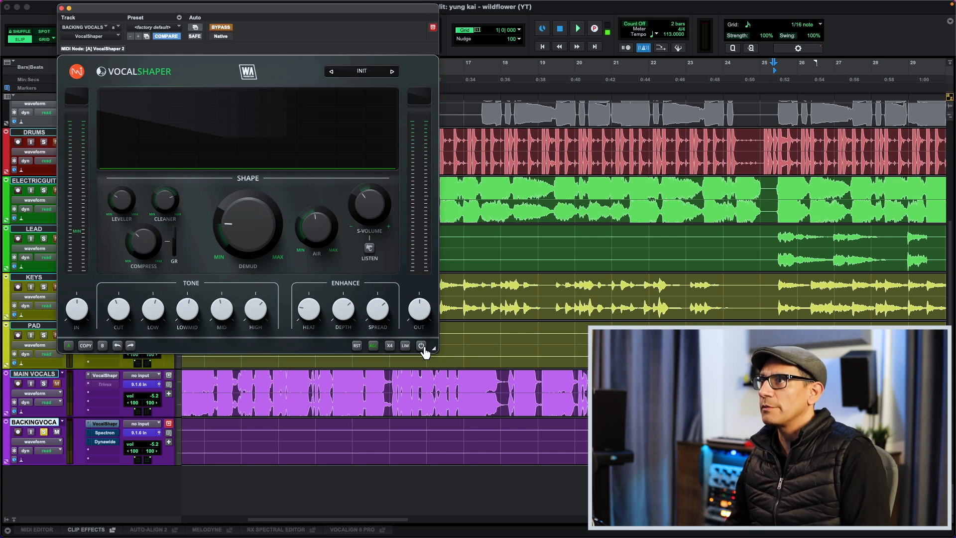
{"action": "left_click", "coordinate": [422, 347]}
{"action": "key", "text": "space"}
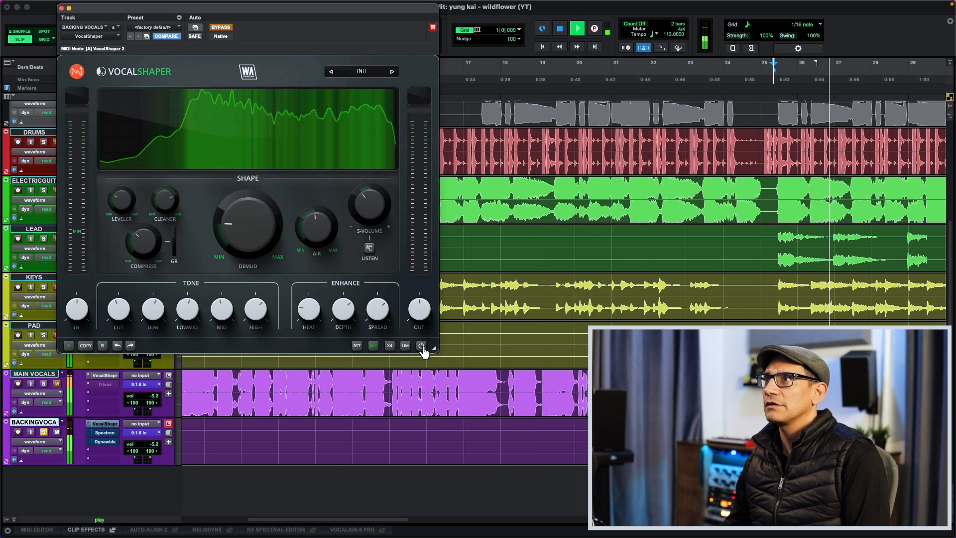
{"action": "key", "text": "space"}
{"action": "left_click_drag", "start_coordinate": [324, 233], "coordinate": [324, 235]}
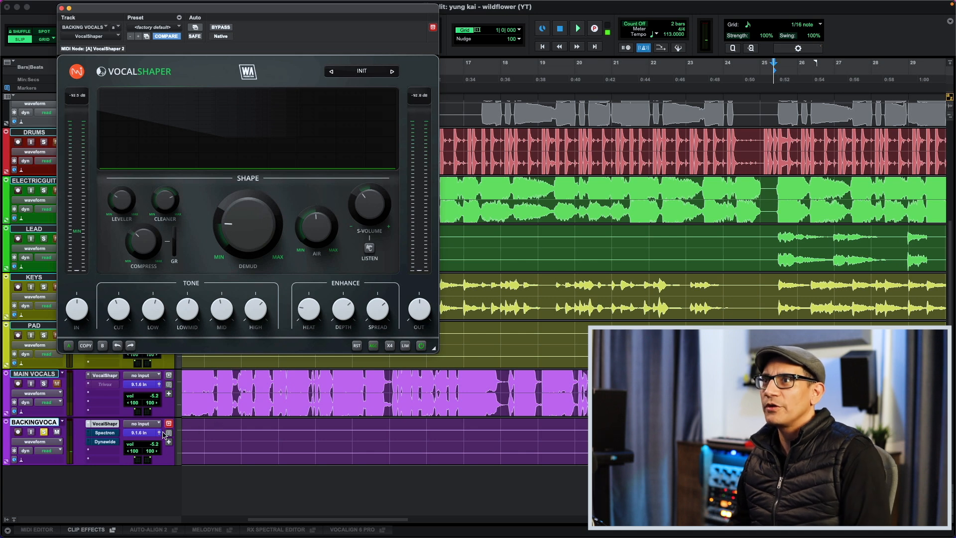
- Open and enable Spectron on the BACKING VOCALS track, zero its shift and diffuse, and audition the delay with feedback at 39
{"action": "left_click", "coordinate": [115, 434]}
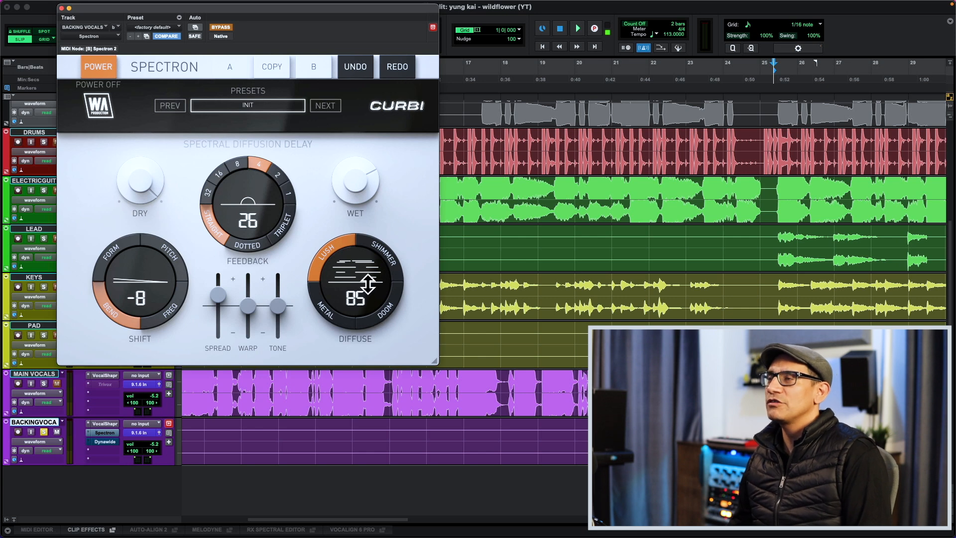
{"action": "left_click_drag", "start_coordinate": [368, 285], "coordinate": [369, 291]}
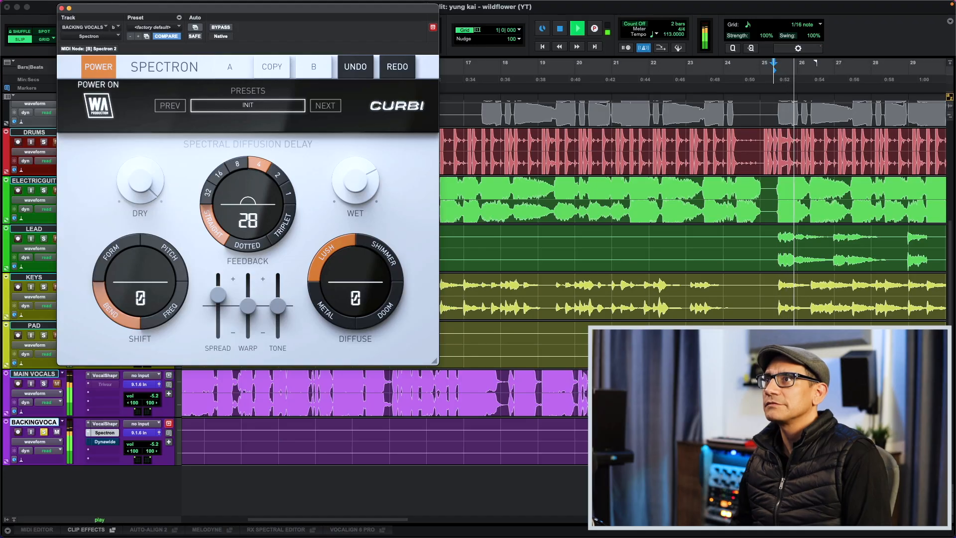
{"action": "key", "text": "space"}
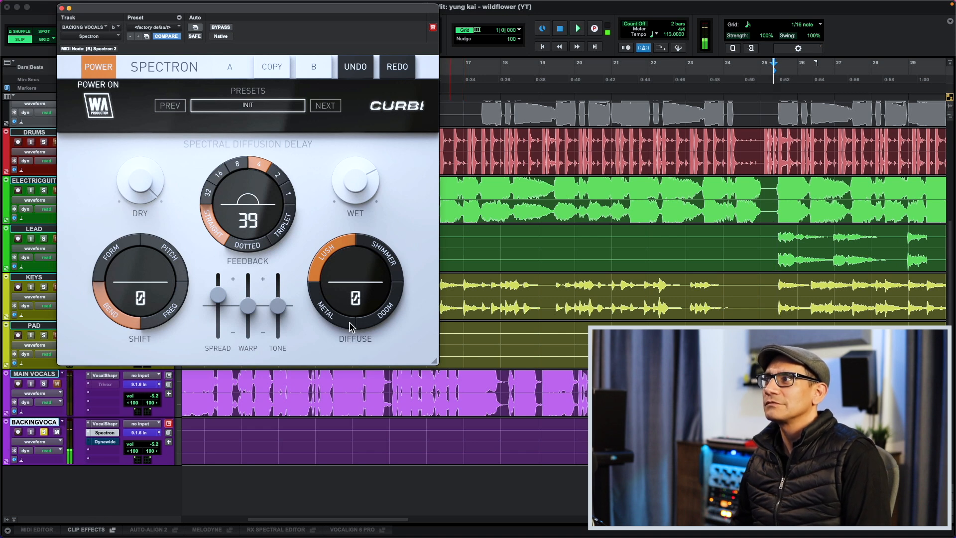
- Audition Spectron's diffusion on the backing vocals and set feedback to 36 and diffuse to 72
{"action": "left_click_drag", "start_coordinate": [361, 297], "coordinate": [361, 253]}
{"action": "key", "text": "space"}
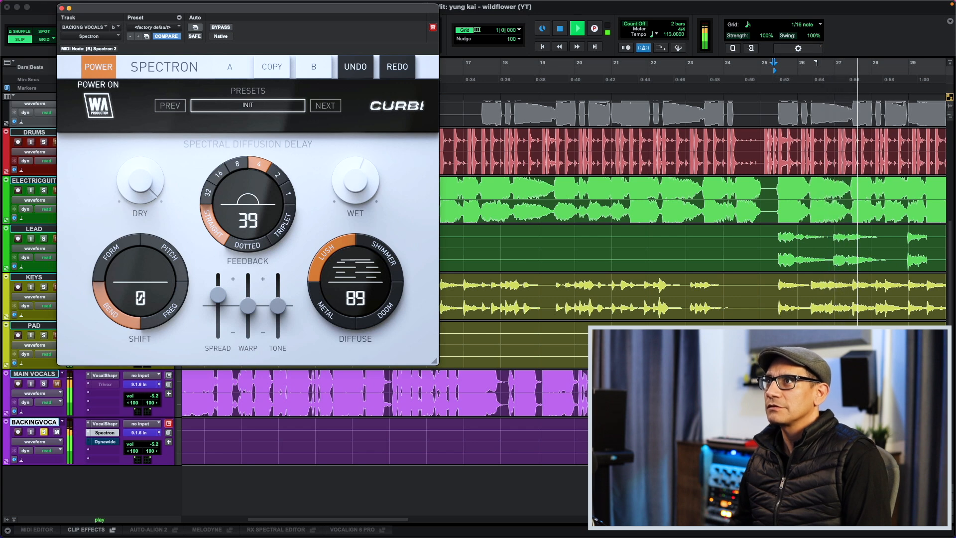
{"action": "left_click_drag", "start_coordinate": [264, 201], "coordinate": [264, 202]}
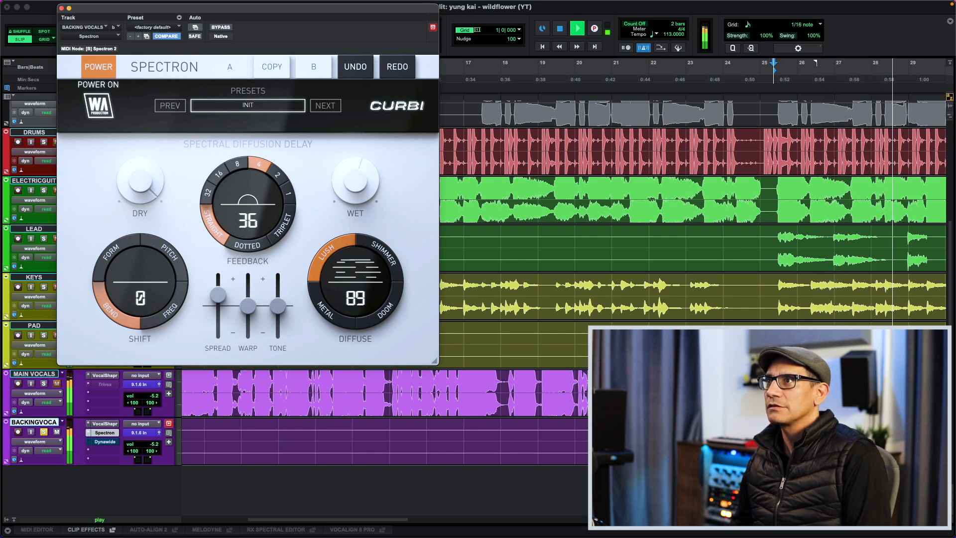
{"action": "key", "text": "space"}
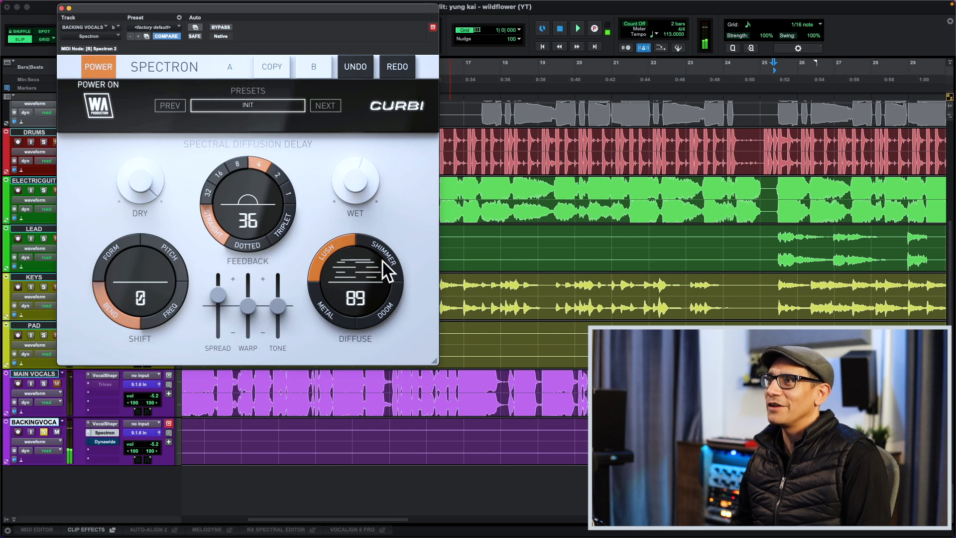
{"action": "left_click_drag", "start_coordinate": [339, 275], "coordinate": [339, 284]}
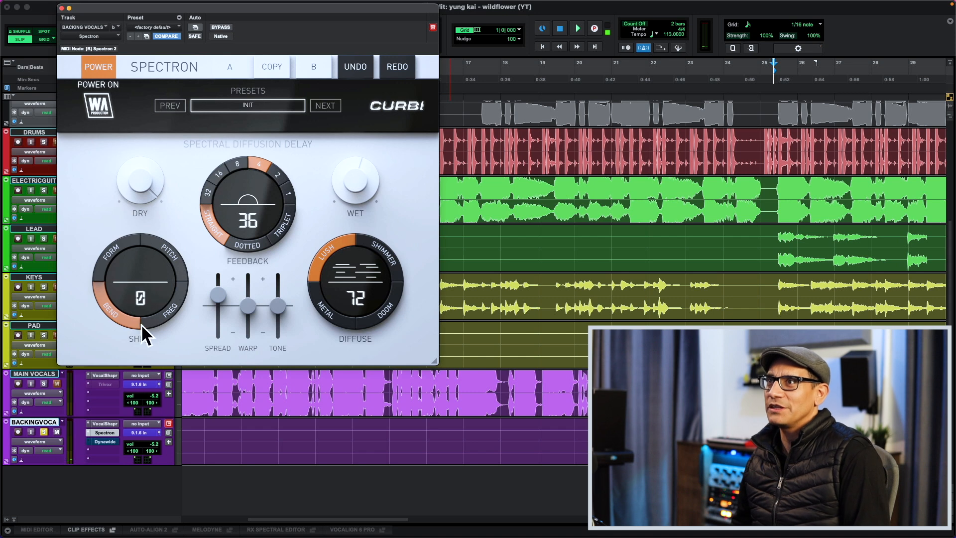
- Raise Spectron's shift to 43 during playback and audition the Pitch, Form and Freq shift modes
{"action": "key", "text": "space"}
{"action": "left_click_drag", "start_coordinate": [125, 310], "coordinate": [126, 279]}
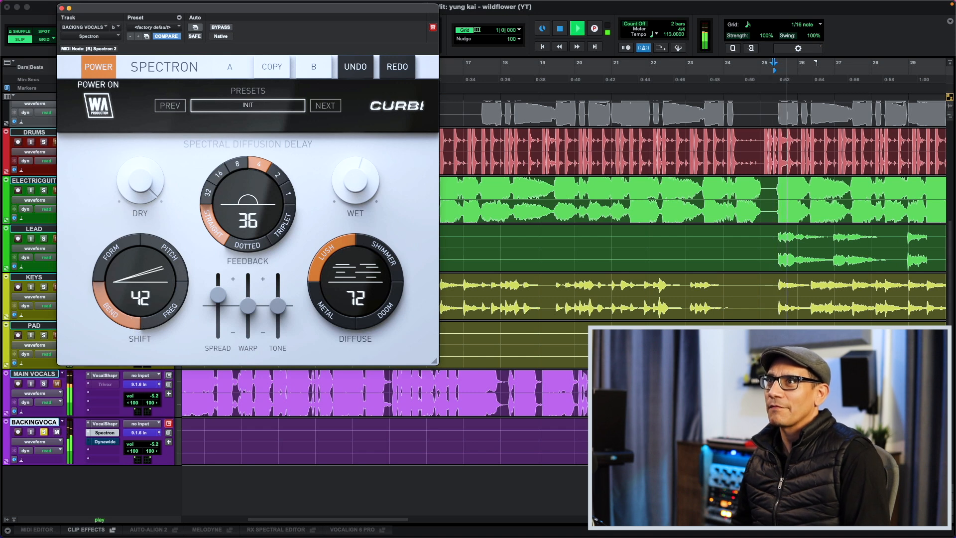
{"action": "left_click", "coordinate": [185, 264]}
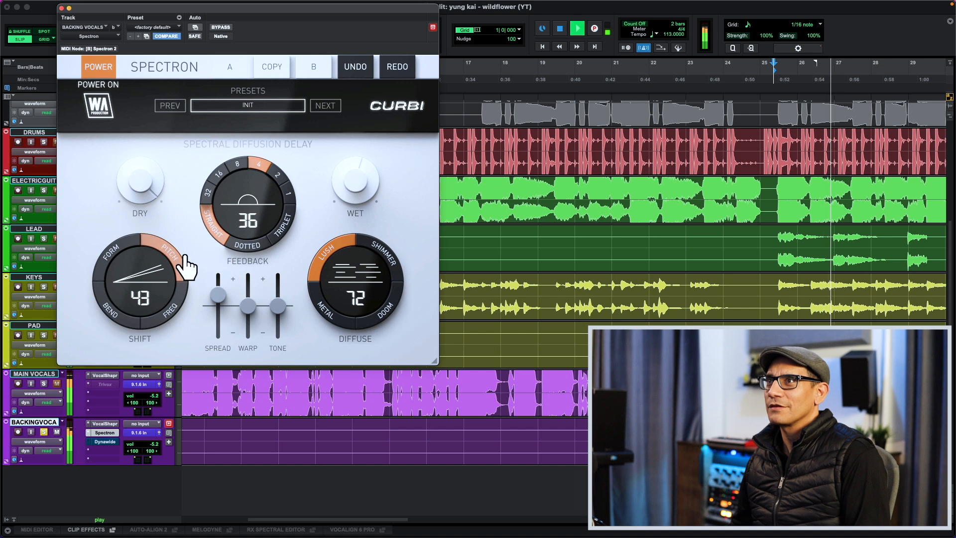
{"action": "left_click", "coordinate": [109, 257]}
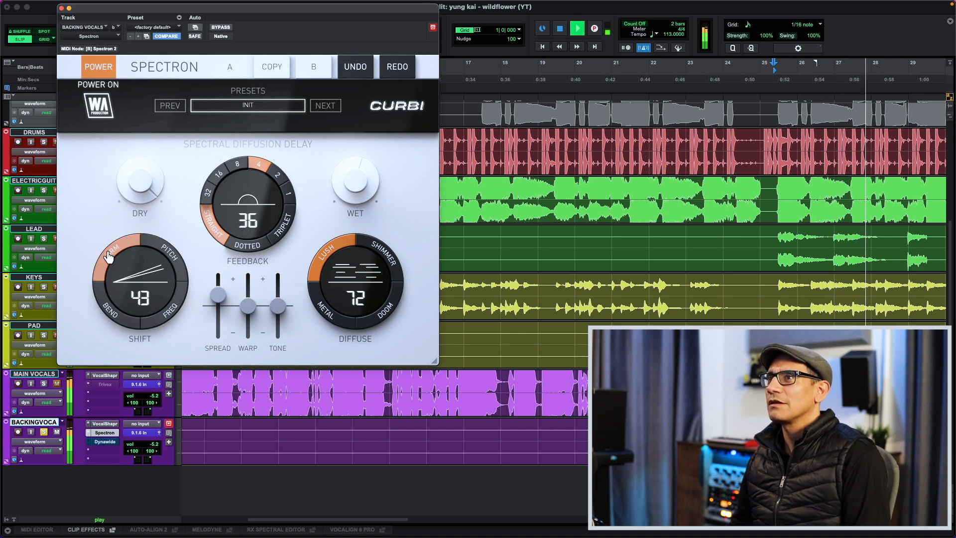
{"action": "left_click", "coordinate": [171, 316]}
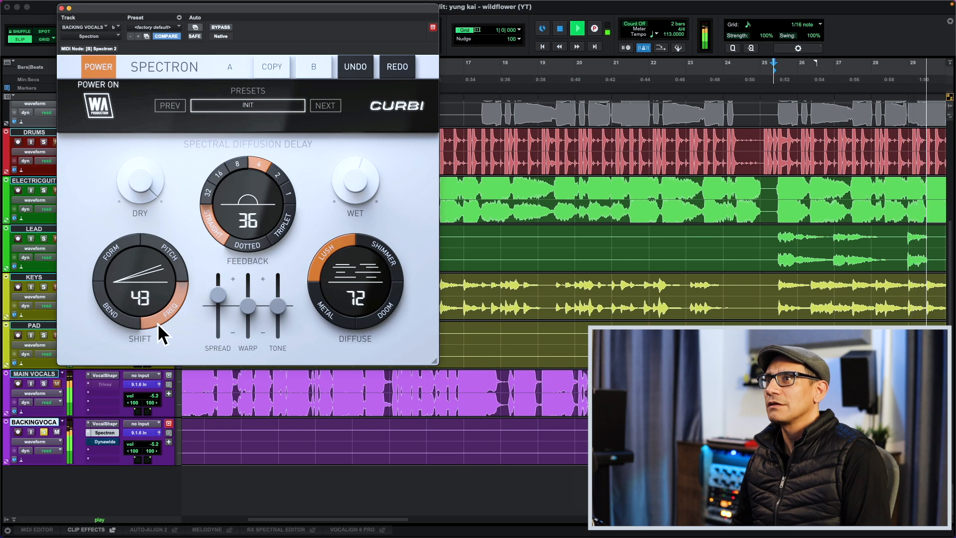
- Set Spectron's shift to Bend at 10, raise the spread, lower the wet level and set diffuse to 70
{"action": "left_click", "coordinate": [122, 324]}
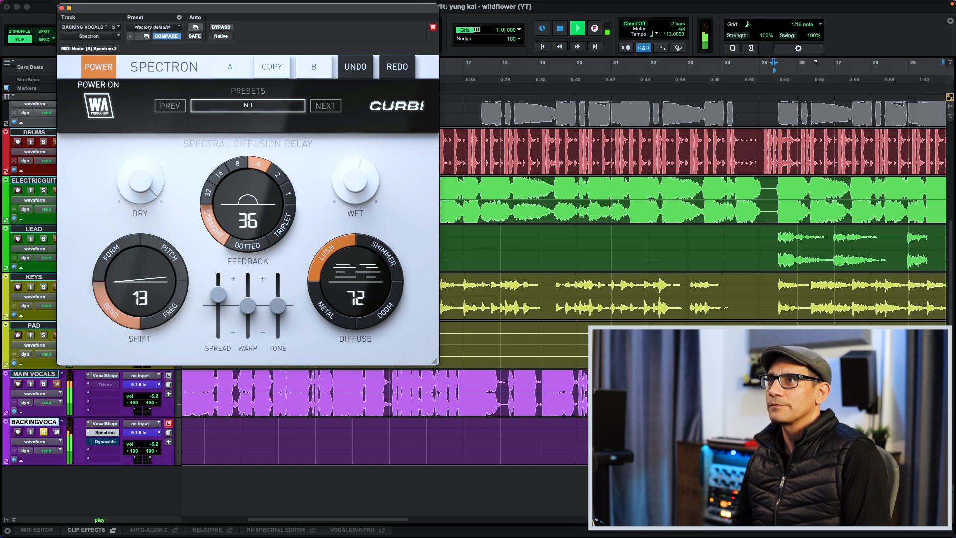
{"action": "key", "text": "space"}
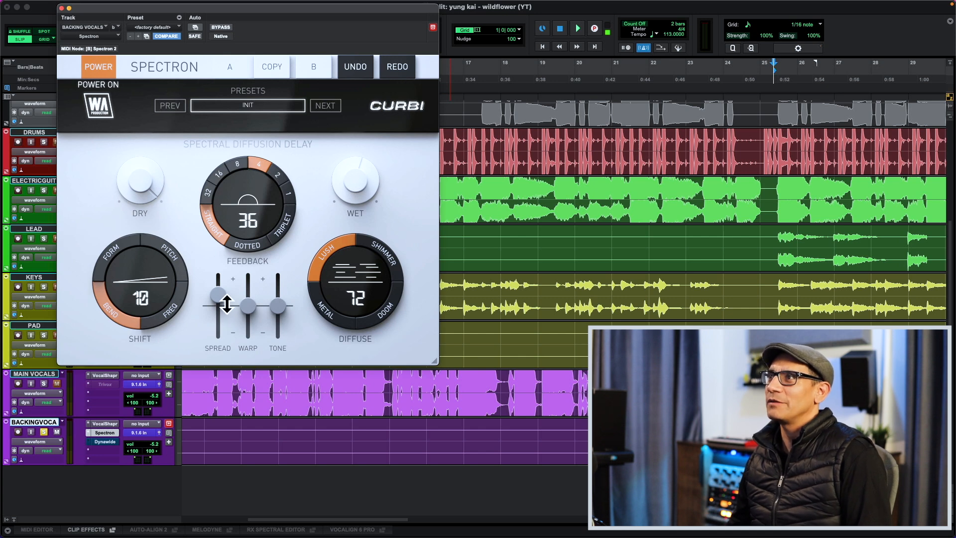
{"action": "left_click_drag", "start_coordinate": [219, 297], "coordinate": [218, 289]}
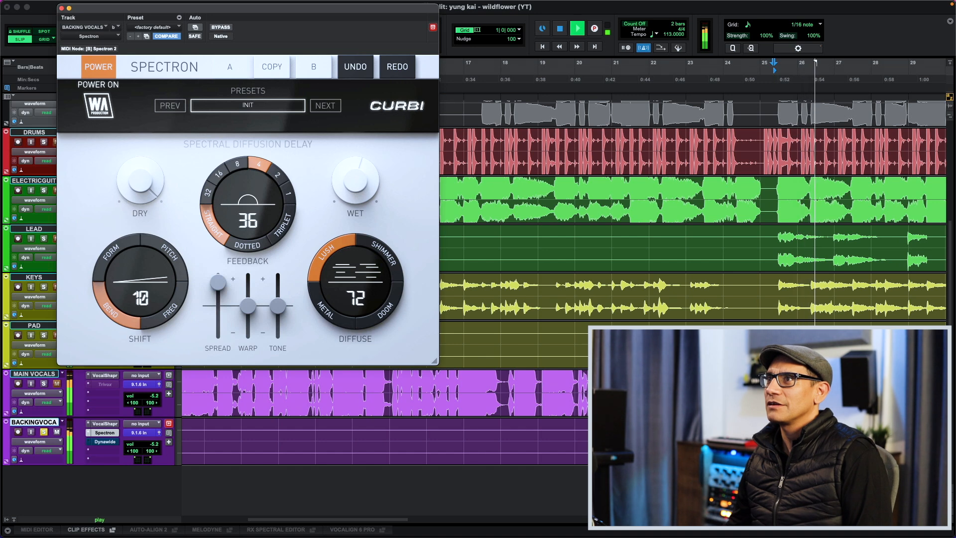
{"action": "key", "text": "space"}
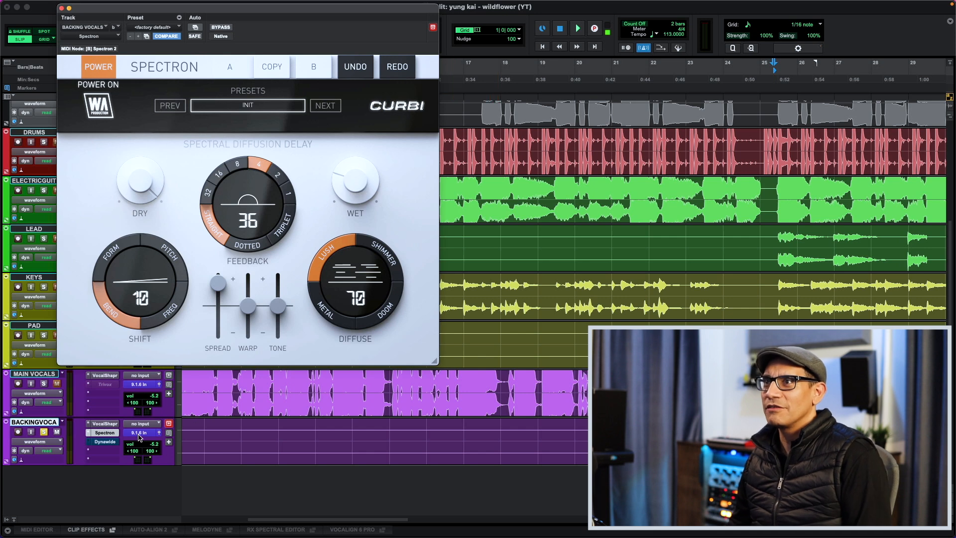
- Open Dynawide on the BACKING VOCALS track and load the BG Vox Panned preset from the Vocals folder
{"action": "left_click", "coordinate": [112, 433]}
{"action": "left_click", "coordinate": [106, 441]}
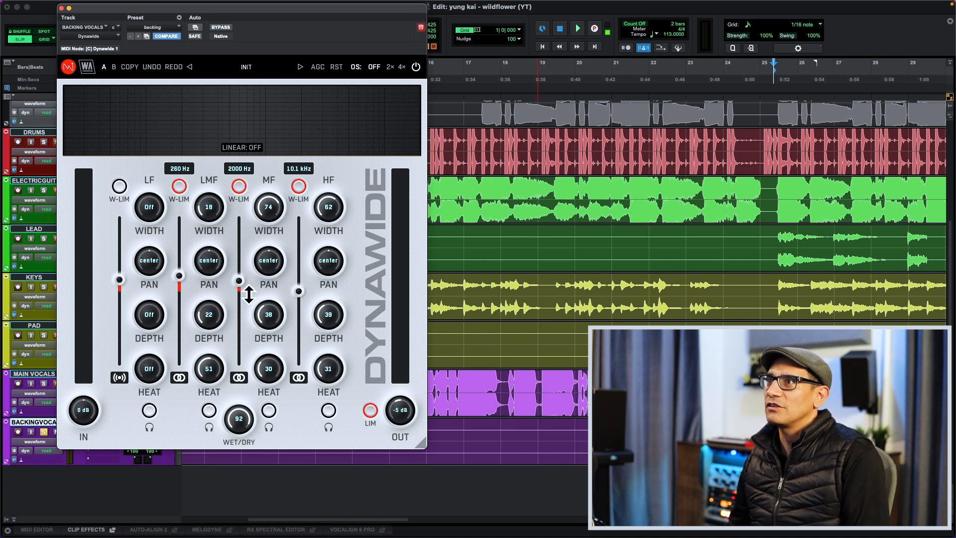
{"action": "left_click", "coordinate": [276, 66]}
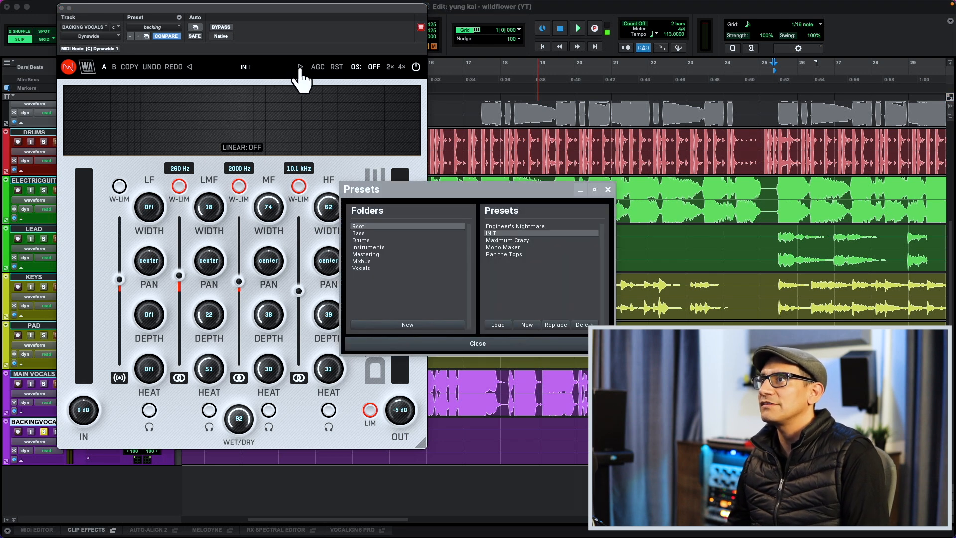
{"action": "left_click", "coordinate": [372, 268]}
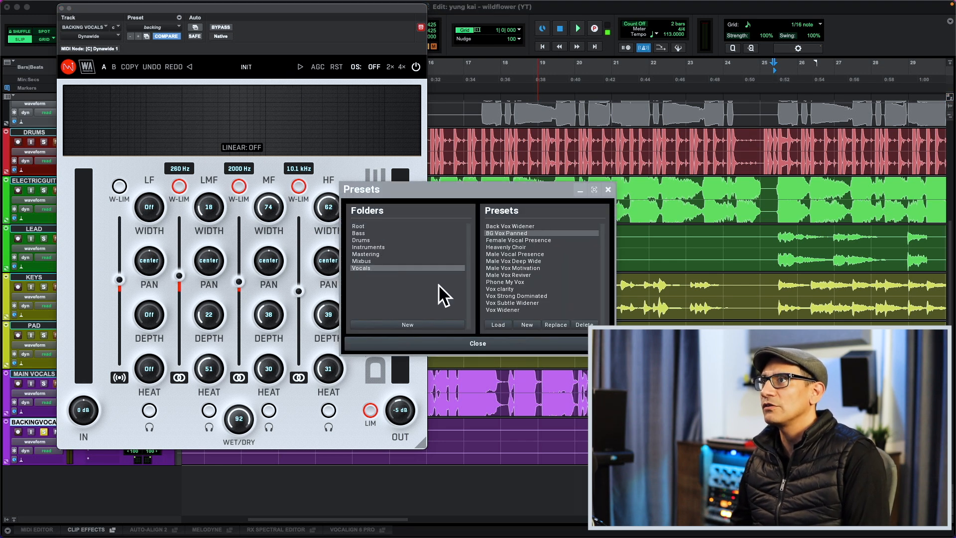
{"action": "left_click", "coordinate": [502, 327]}
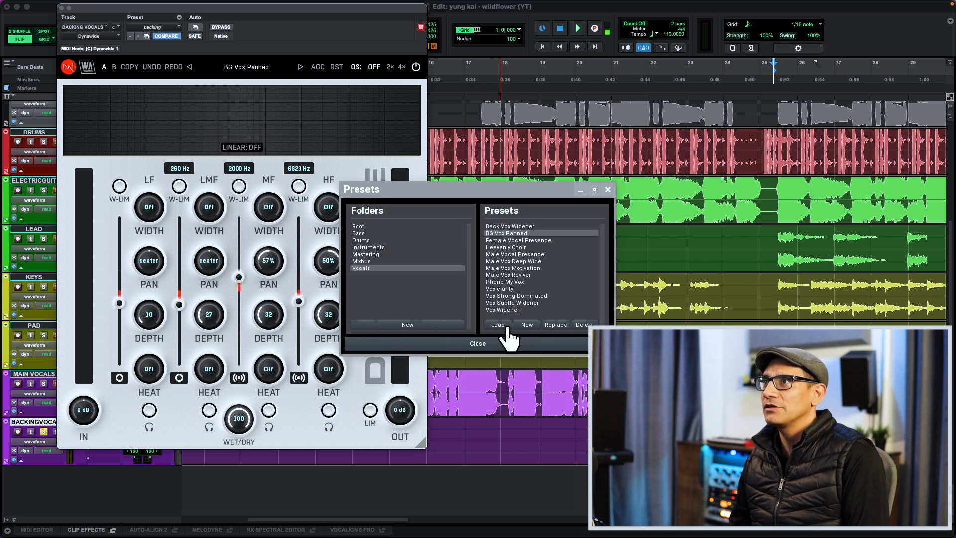
{"action": "left_click", "coordinate": [608, 190]}
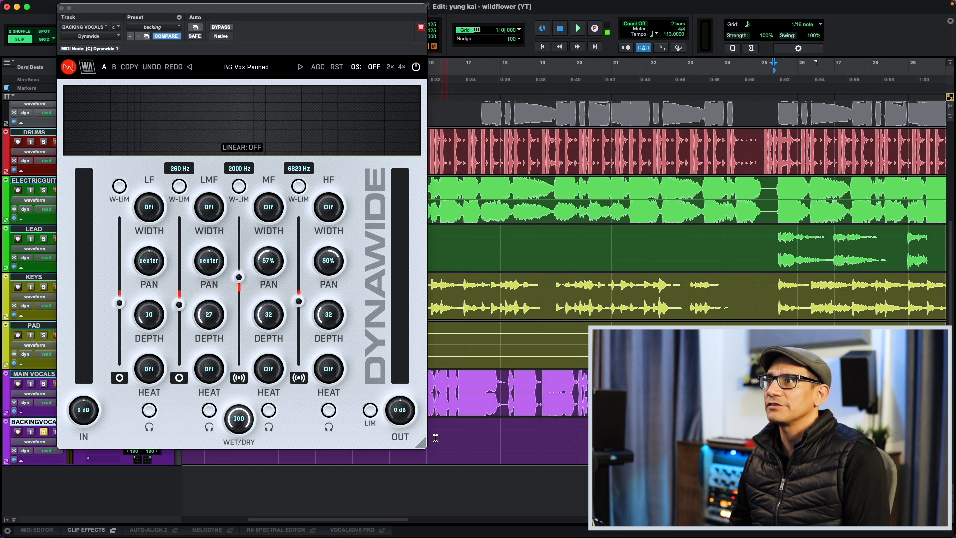
- Play the backing vocals through Dynawide and try its wet/dry mix, keeping it at 100
{"action": "key", "text": "space"}
{"action": "mouse_move", "coordinate": [240, 418]}
{"action": "left_mouse_down"}
{"action": "mouse_move", "coordinate": [240, 451]}
{"action": "mouse_move", "coordinate": [240, 417]}
{"action": "left_mouse_up"}
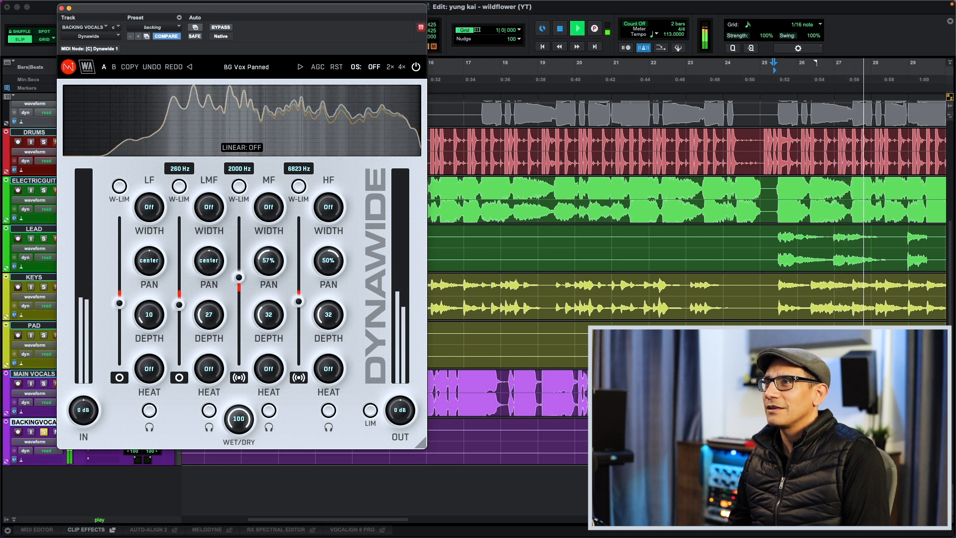
{"action": "mouse_move", "coordinate": [240, 417]}
{"action": "left_mouse_down"}
{"action": "mouse_move", "coordinate": [240, 455]}
{"action": "mouse_move", "coordinate": [247, 419]}
{"action": "left_mouse_up"}
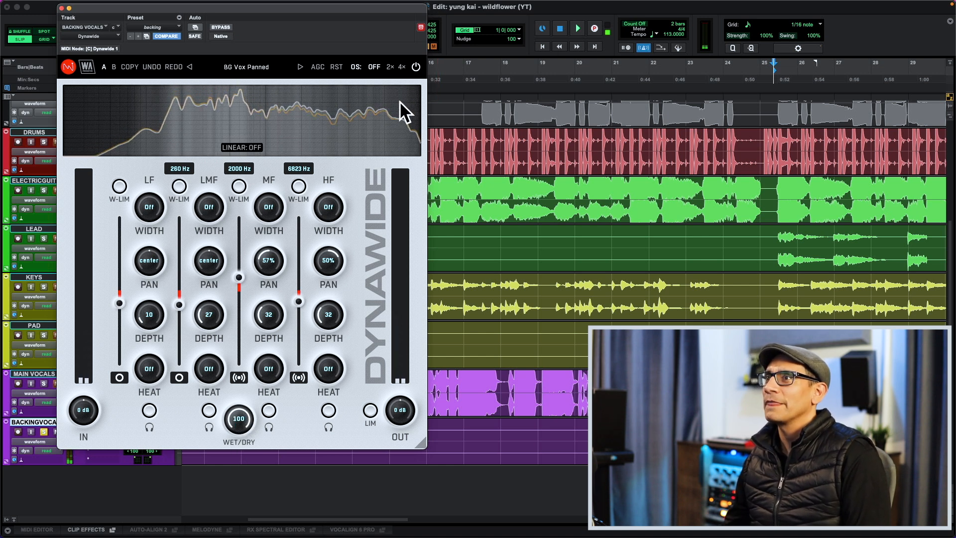
- Solo Dynawide's LMF band during playback and set its depth to 20 and heat to 41 after auditioning both at 100
{"action": "left_click", "coordinate": [210, 410]}
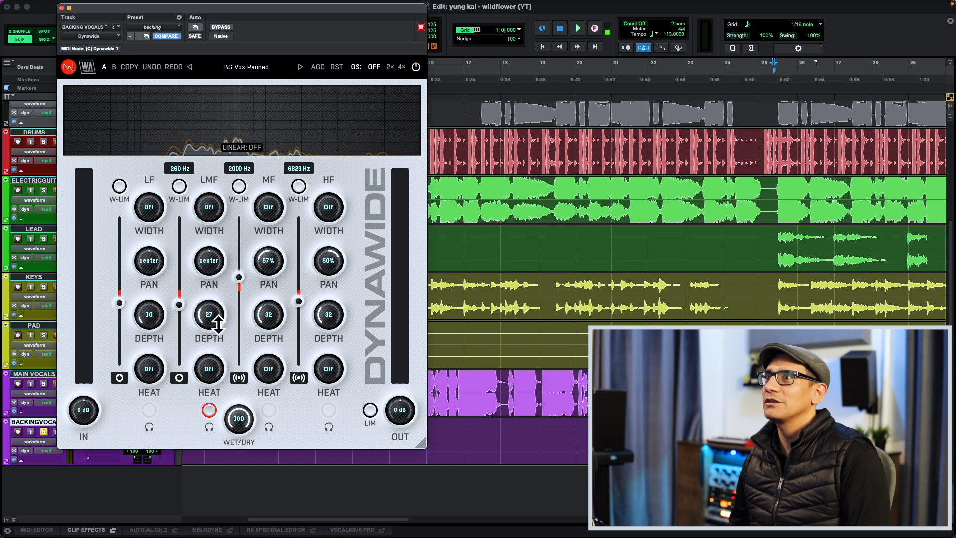
{"action": "key", "text": "space"}
{"action": "left_click_drag", "start_coordinate": [218, 326], "coordinate": [219, 257]}
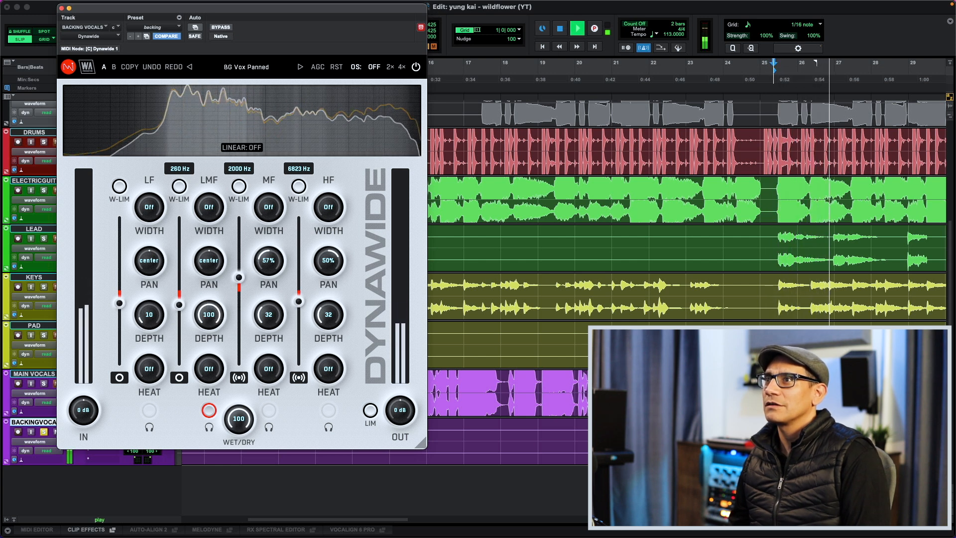
{"action": "mouse_move", "coordinate": [217, 371]}
{"action": "left_mouse_down"}
{"action": "mouse_move", "coordinate": [217, 356]}
{"action": "mouse_move", "coordinate": [209, 368]}
{"action": "left_mouse_up"}
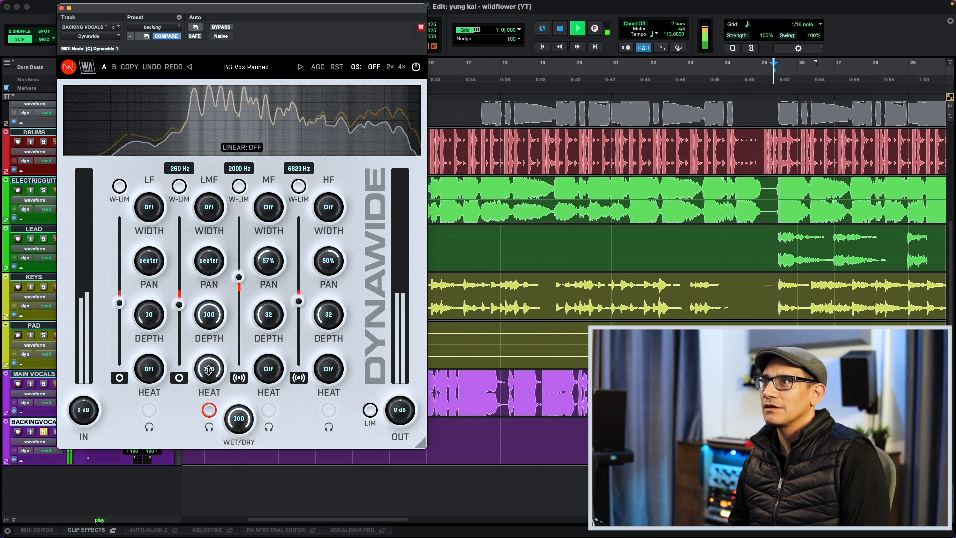
{"action": "left_click", "coordinate": [209, 411]}
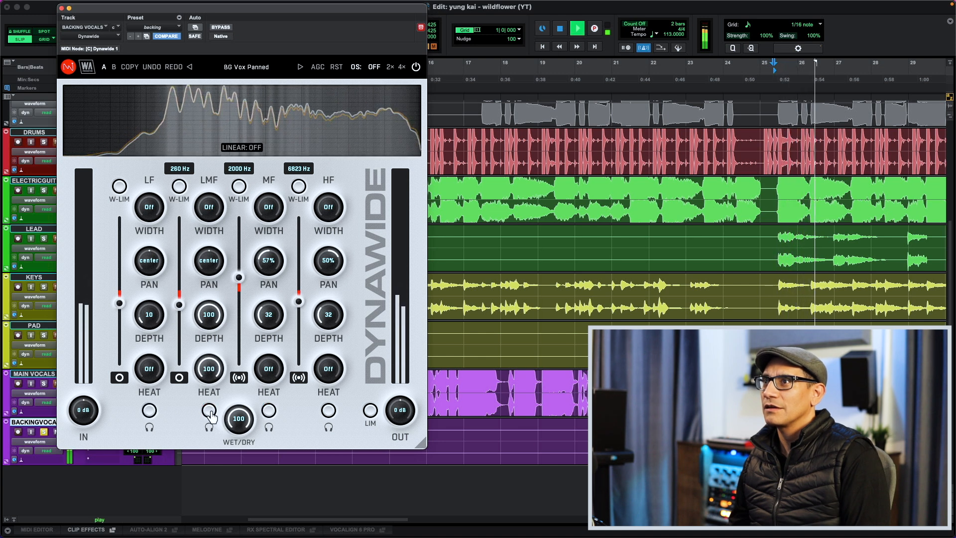
{"action": "left_click", "coordinate": [211, 412]}
{"action": "left_click_drag", "start_coordinate": [214, 380], "coordinate": [215, 398]}
{"action": "key", "text": "space"}
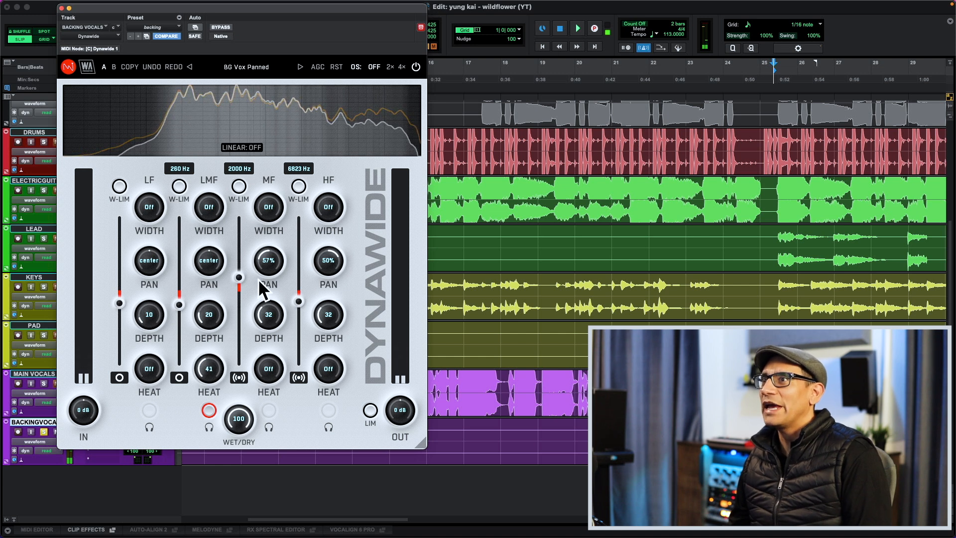
- Solo Dynawide's MF and HF bands in turn, setting the MF pan to 9% and the HF pan to 21%
{"action": "left_click", "coordinate": [268, 411]}
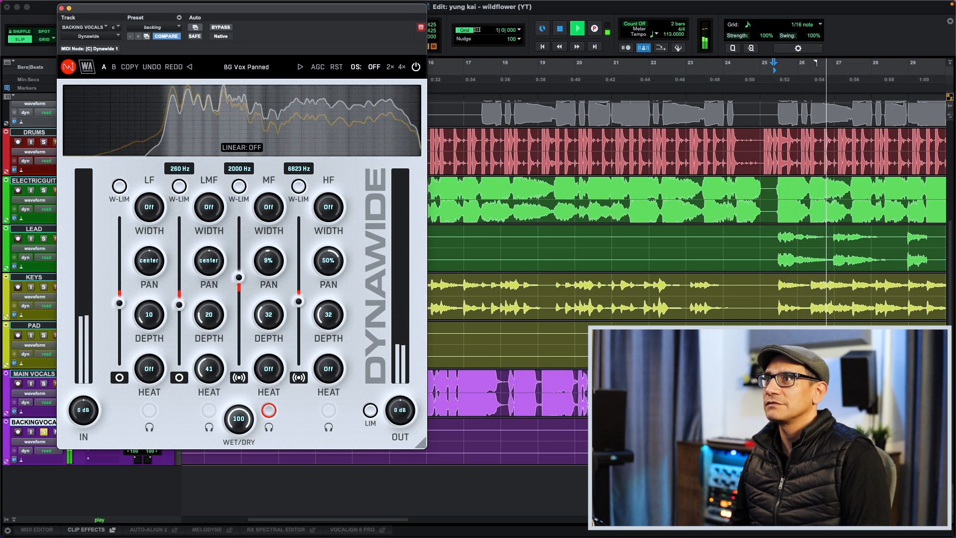
{"action": "left_click", "coordinate": [269, 410]}
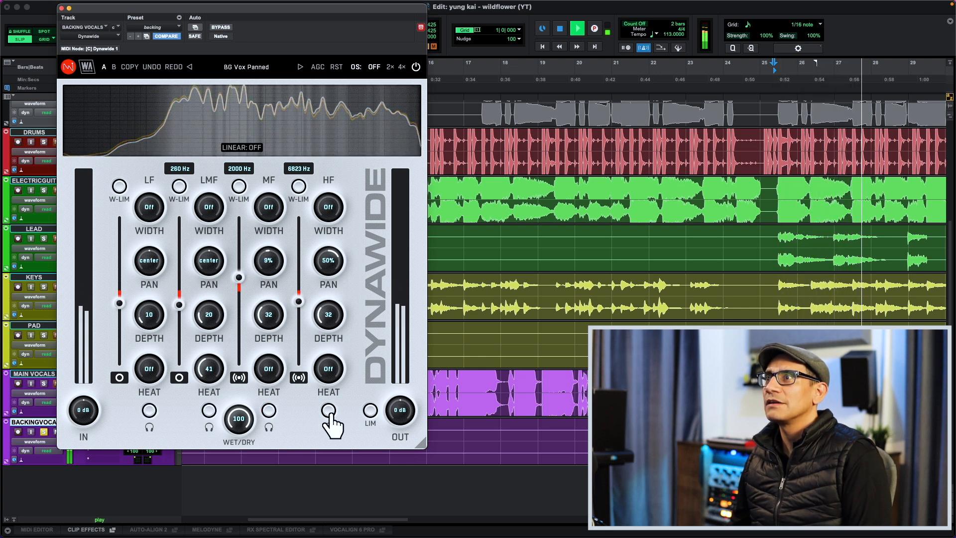
{"action": "left_click", "coordinate": [328, 410]}
{"action": "left_click_drag", "start_coordinate": [328, 260], "coordinate": [335, 324]}
{"action": "left_click", "coordinate": [328, 409]}
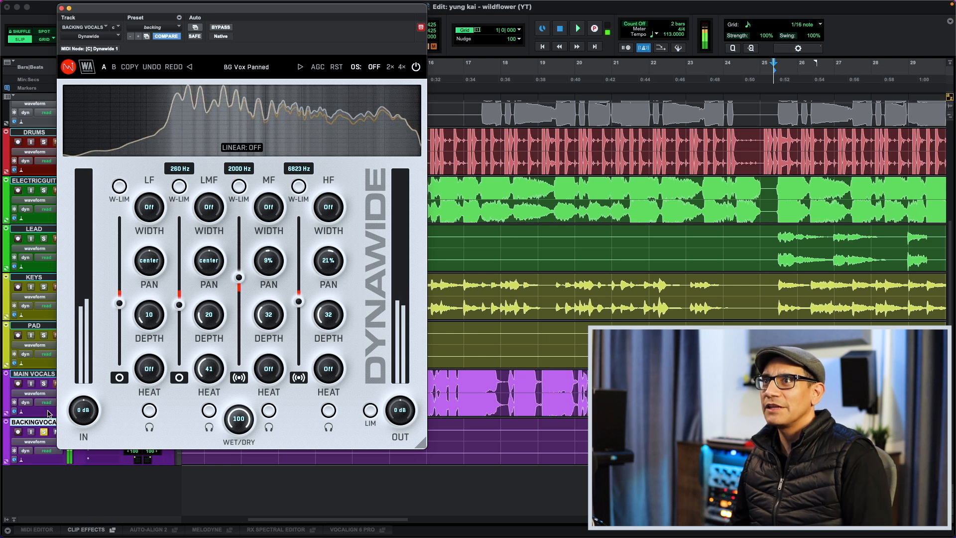
- Solo MAIN VOCALS along with the backing vocals and compare playback with Dynawide bypassed and active
{"action": "left_click", "coordinate": [44, 383]}
{"action": "key", "text": "space"}
{"action": "key", "text": "space"}
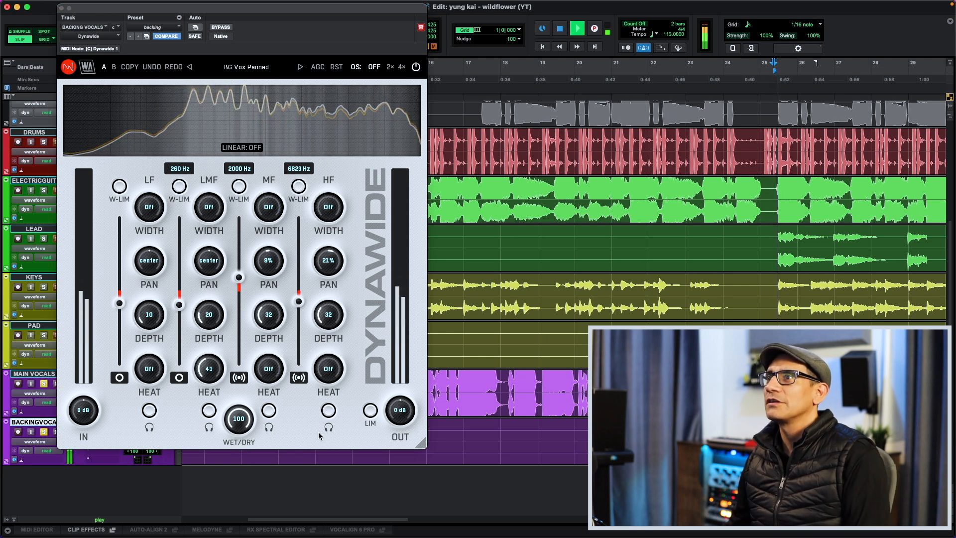
{"action": "left_click", "coordinate": [417, 67]}
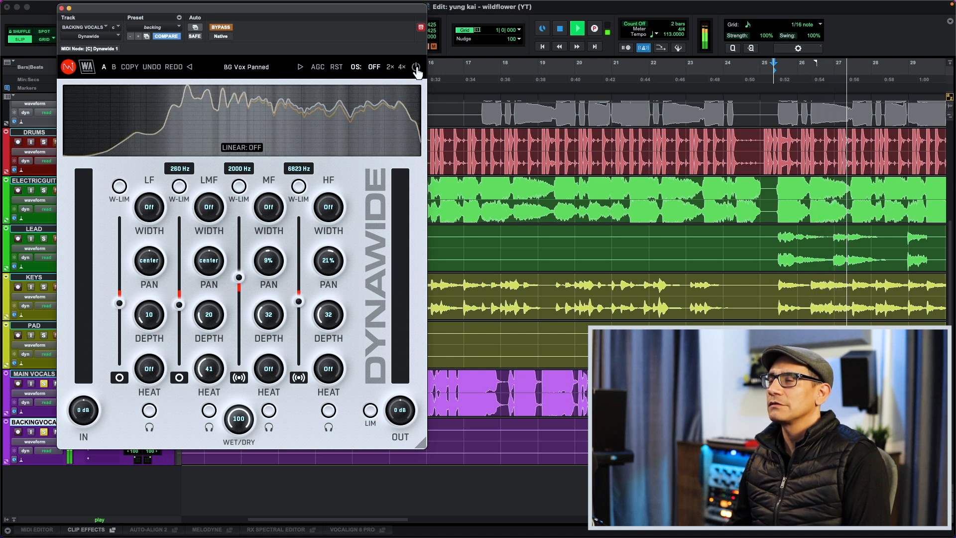
{"action": "left_click", "coordinate": [416, 69]}
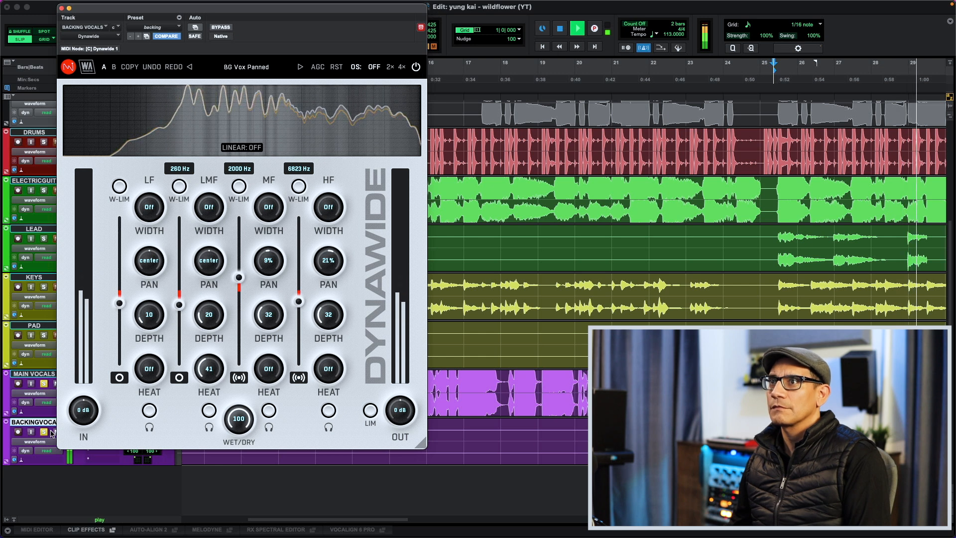
{"action": "left_click_drag", "start_coordinate": [274, 268], "coordinate": [287, 264]}
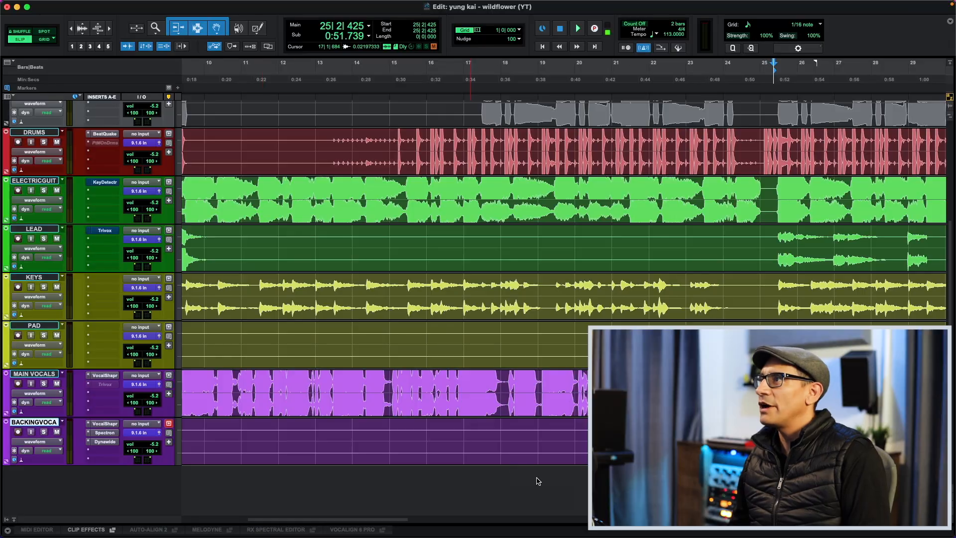
- Open Trivox on the MAIN VOCALS track and play from the start of the vocal at bar 9, raising the wet level to 94
{"action": "scroll", "coordinate": [284, 412], "scroll_direction": "right", "scroll_amount": 5}
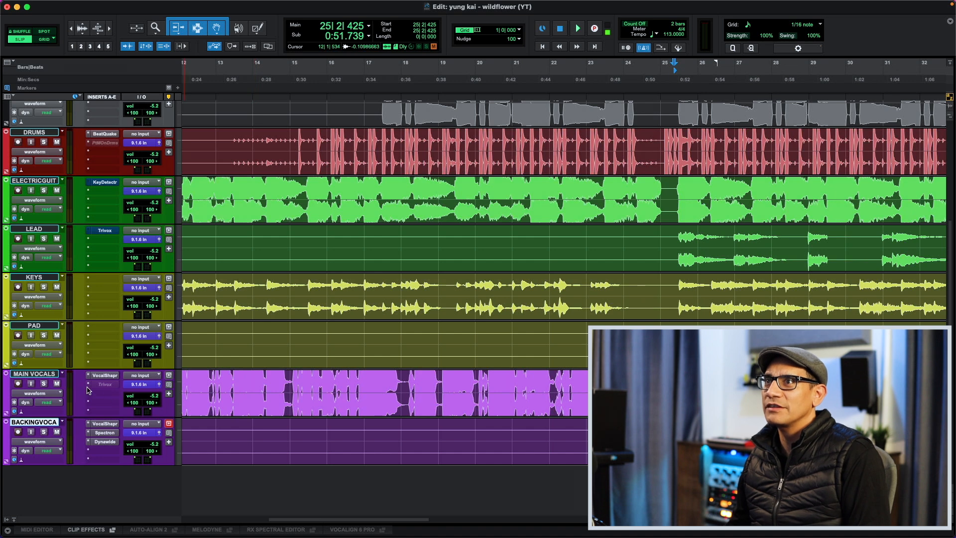
{"action": "left_click", "coordinate": [105, 385]}
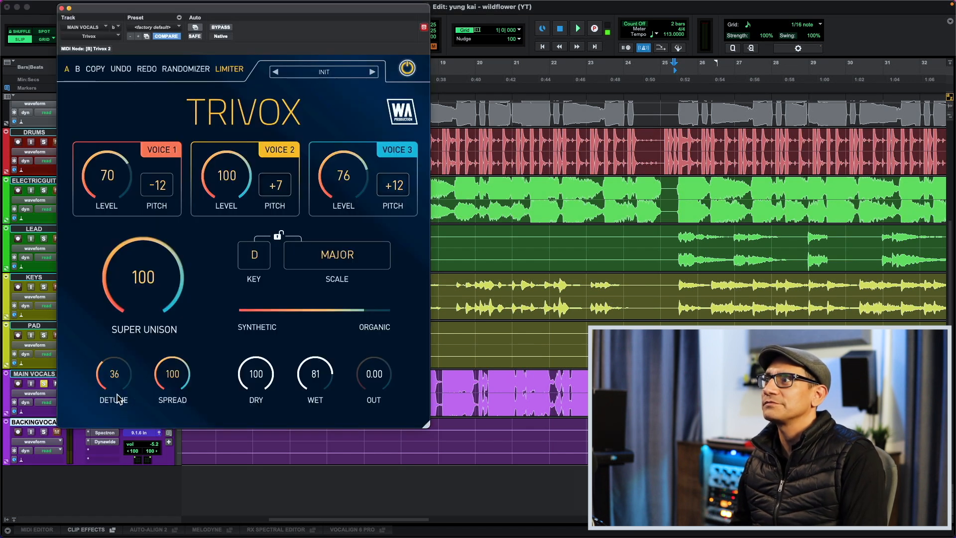
{"action": "left_click", "coordinate": [530, 393]}
{"action": "scroll", "coordinate": [531, 393], "scroll_direction": "left", "scroll_amount": 10}
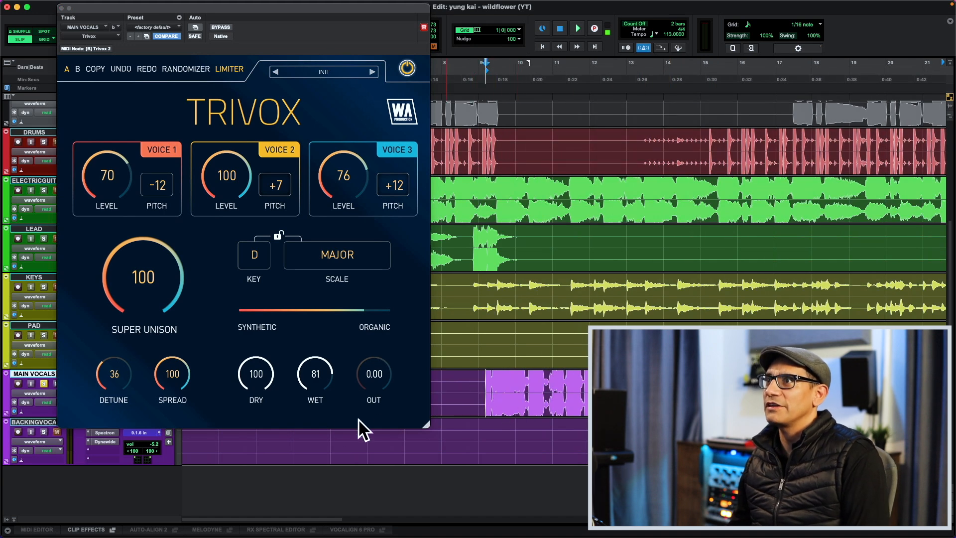
{"action": "key", "text": "space"}
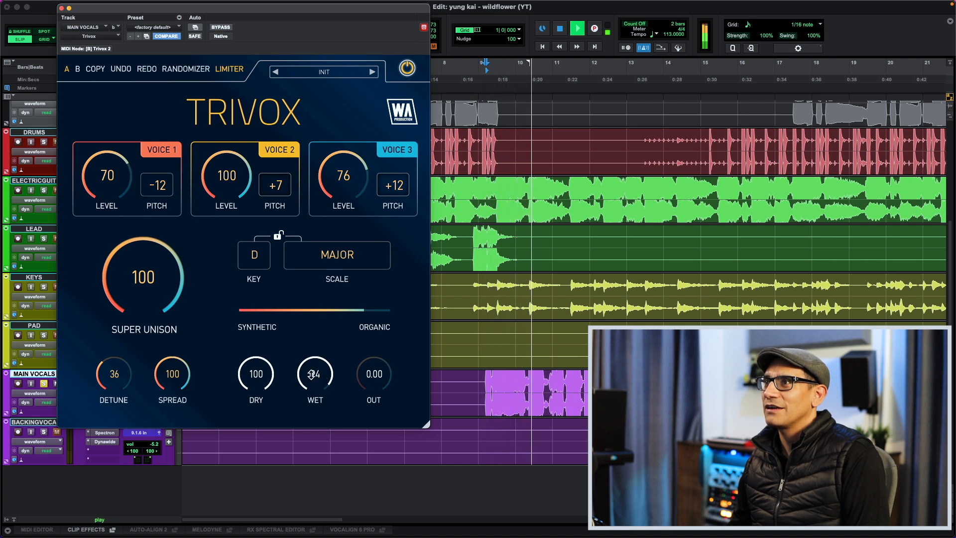
{"action": "key", "text": "space"}
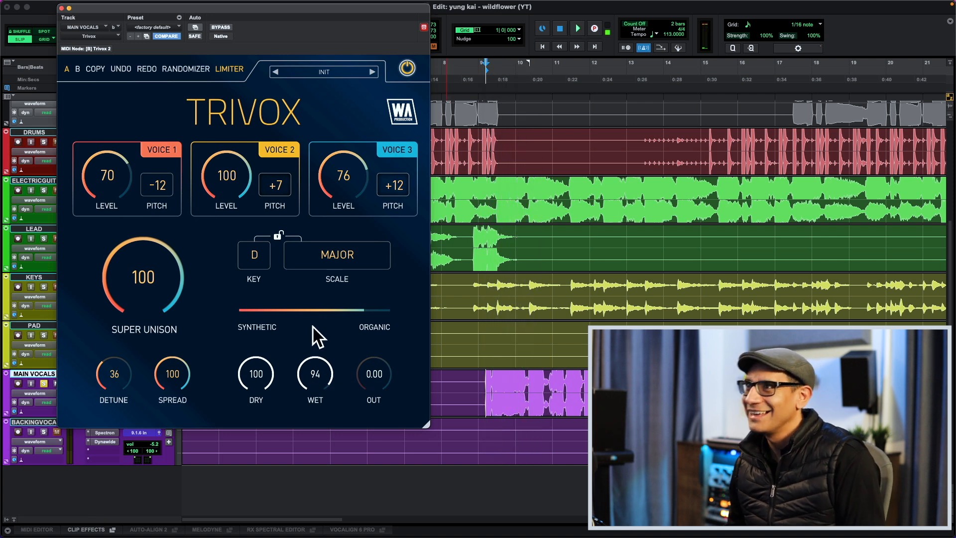
- Replay the vocal while sweeping Trivox's Synthetic/Organic balance, leaving it mostly organic with the wet level at 78
{"action": "key", "text": "space"}
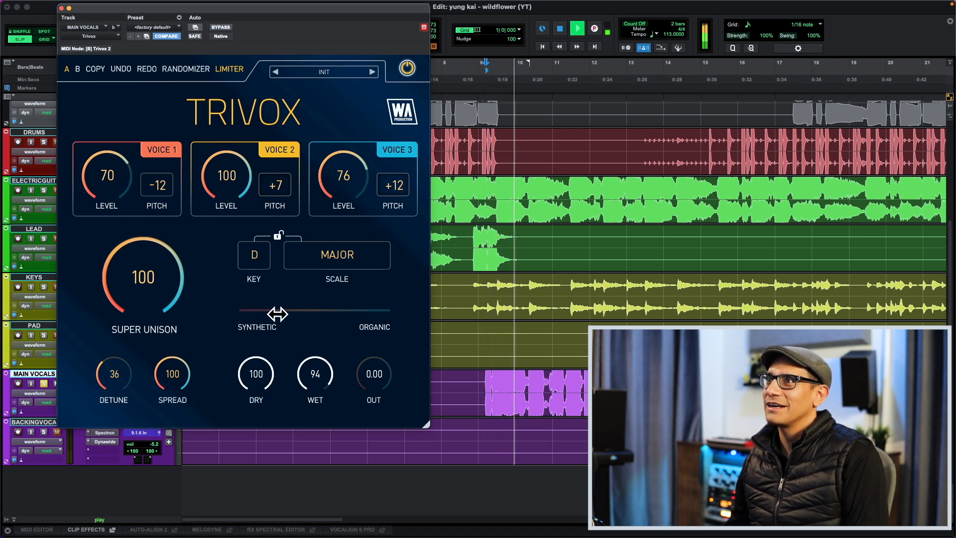
{"action": "left_click_drag", "start_coordinate": [271, 315], "coordinate": [390, 314]}
{"action": "key", "text": "space"}
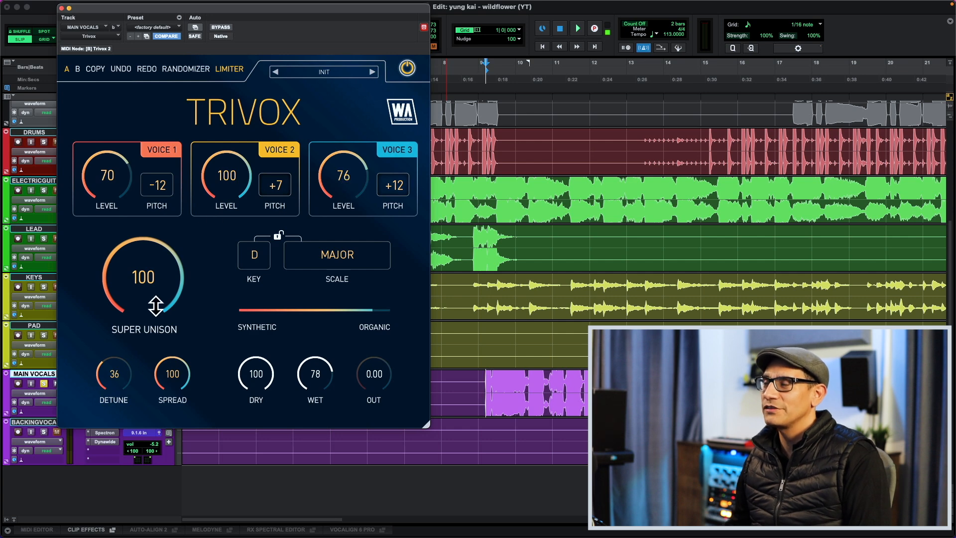
- Open Trivox on the LEAD track, activate it and audition the lead during playback, setting the wet level to 82
{"action": "left_click", "coordinate": [101, 36], "text": "ctrl+super"}
{"action": "left_click", "coordinate": [62, 8]}
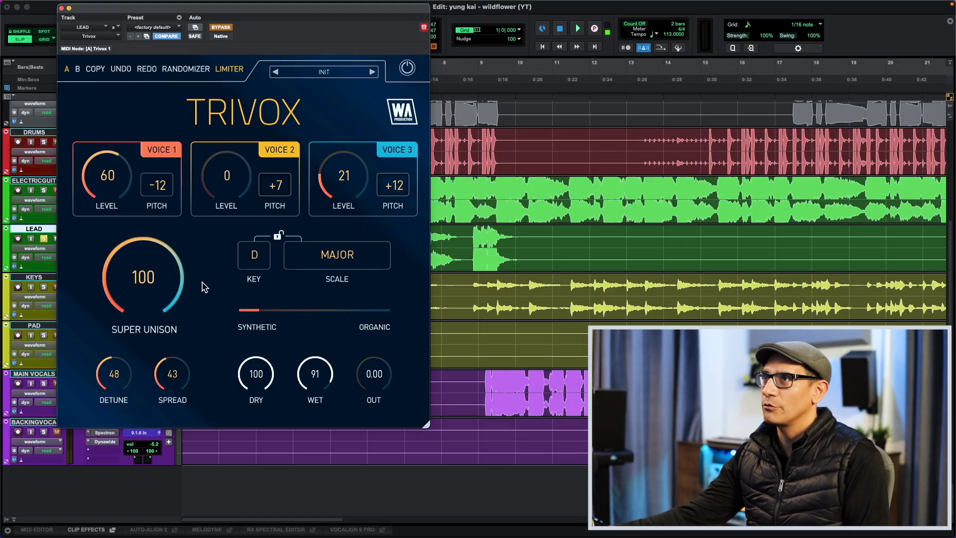
{"action": "key", "text": "space"}
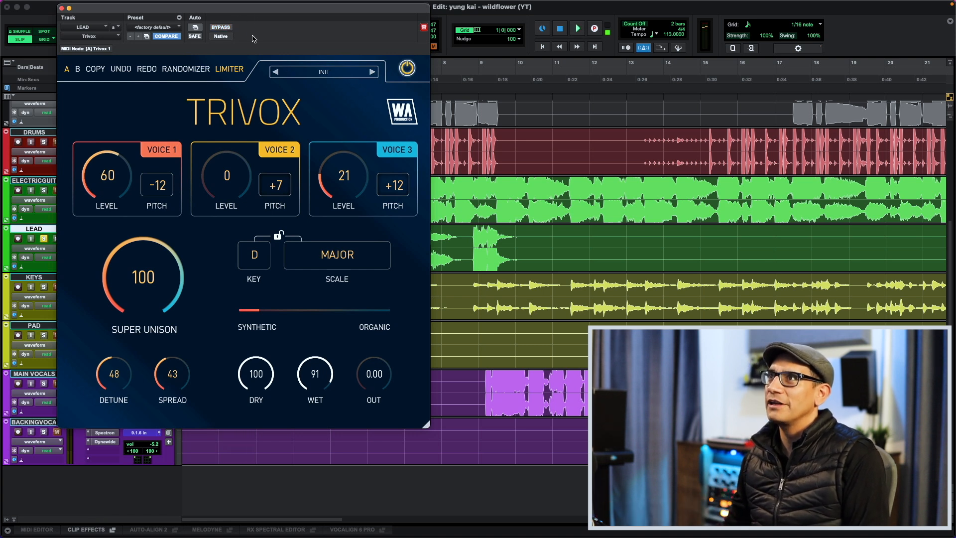
{"action": "key", "text": "space"}
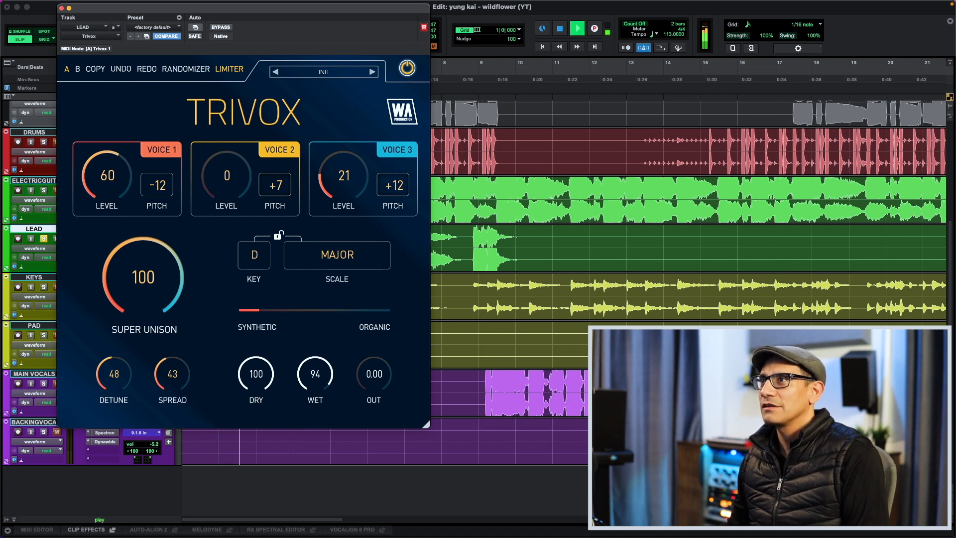
{"action": "key", "text": "space"}
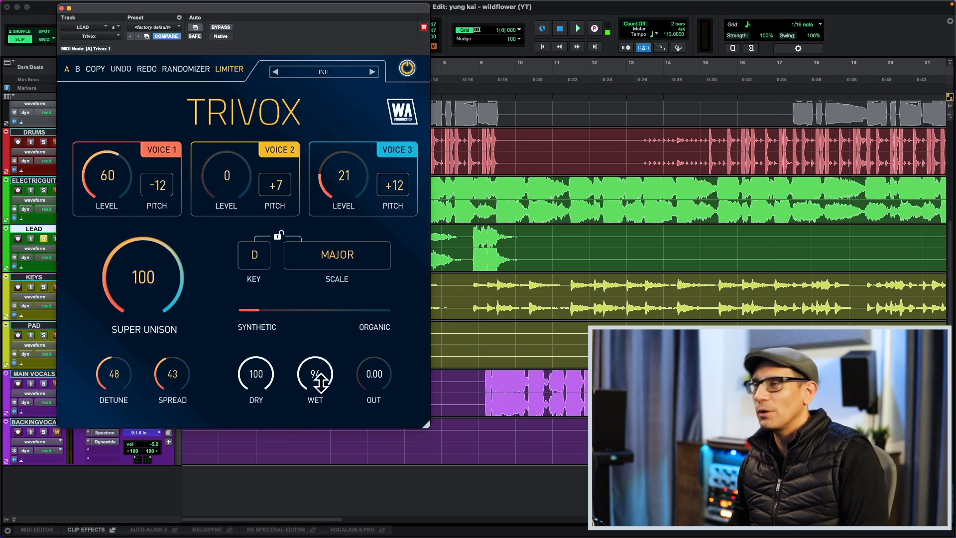
{"action": "key", "text": "space"}
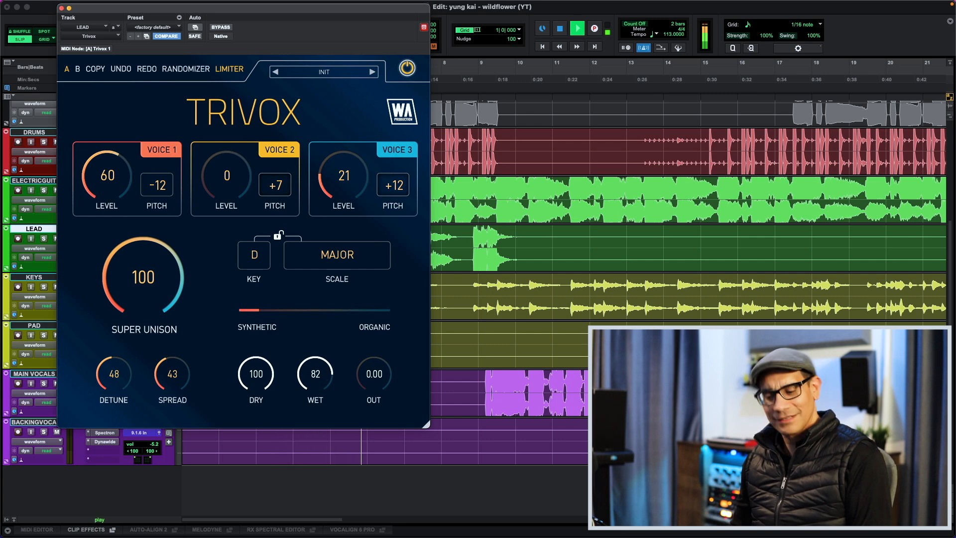
{"action": "key", "text": "super+w"}
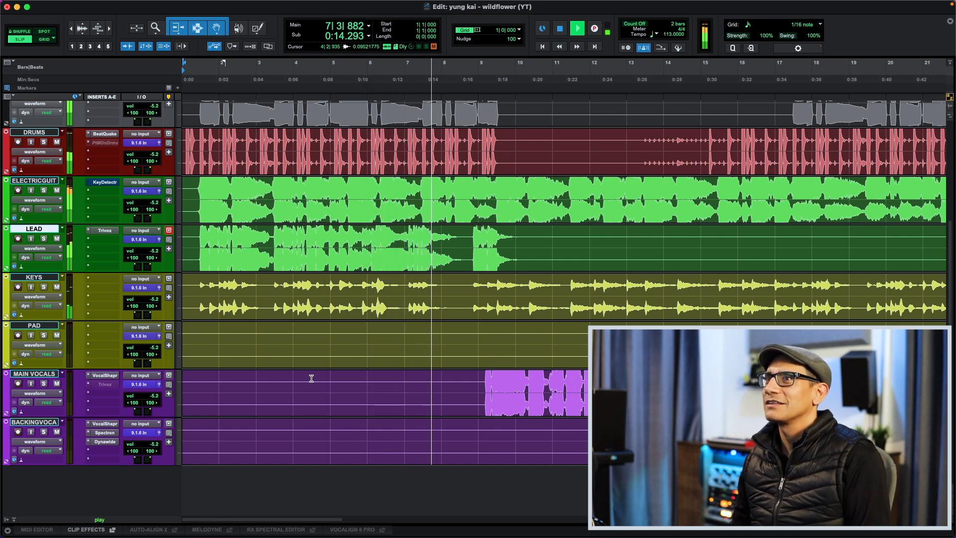
{"action": "key", "text": "space"}
- Select the BASS through BACKINGV tracks in the mixer and bypass their inserts
{"action": "key", "text": "super+equal"}
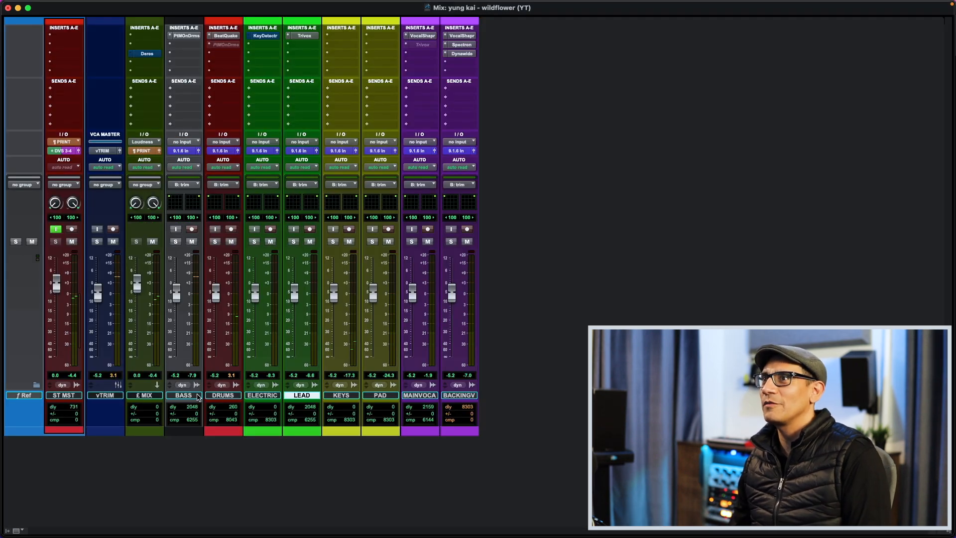
{"action": "left_click", "coordinate": [458, 396], "text": "shift"}
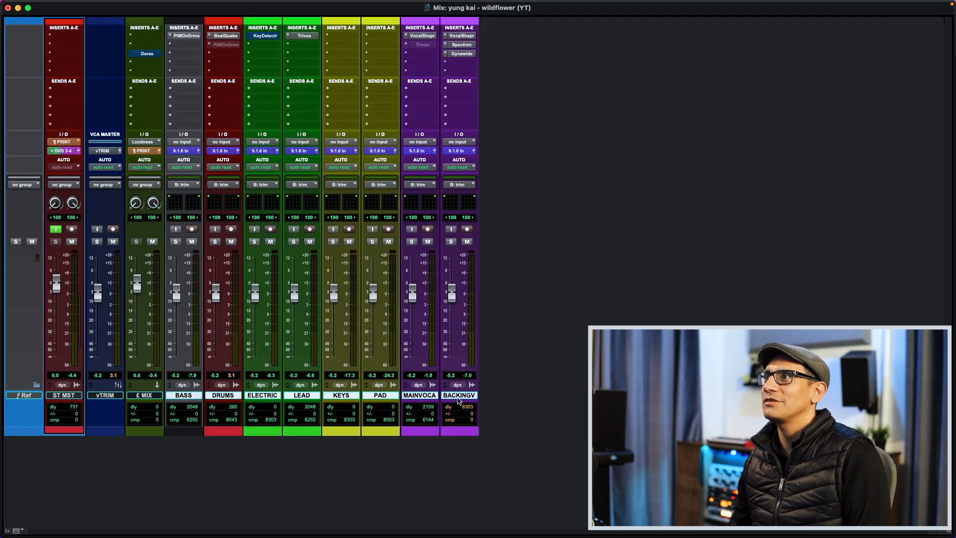
{"action": "key", "text": "super+equal"}
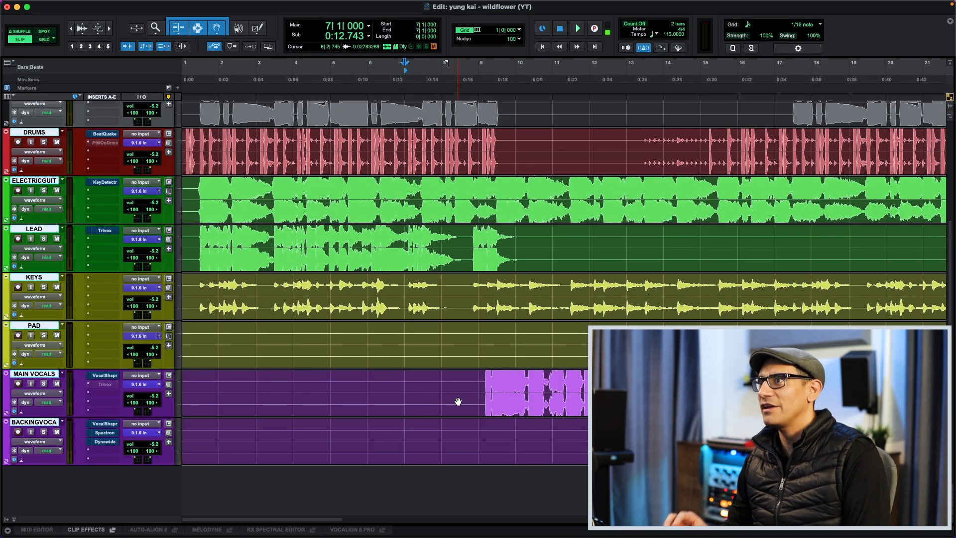
- Play the mix from about bar 18 and compare the selected tracks' inserts bypassed and active, checking VocalShaper on MAIN VOCALS
{"action": "key", "text": "super+bracketleft"}
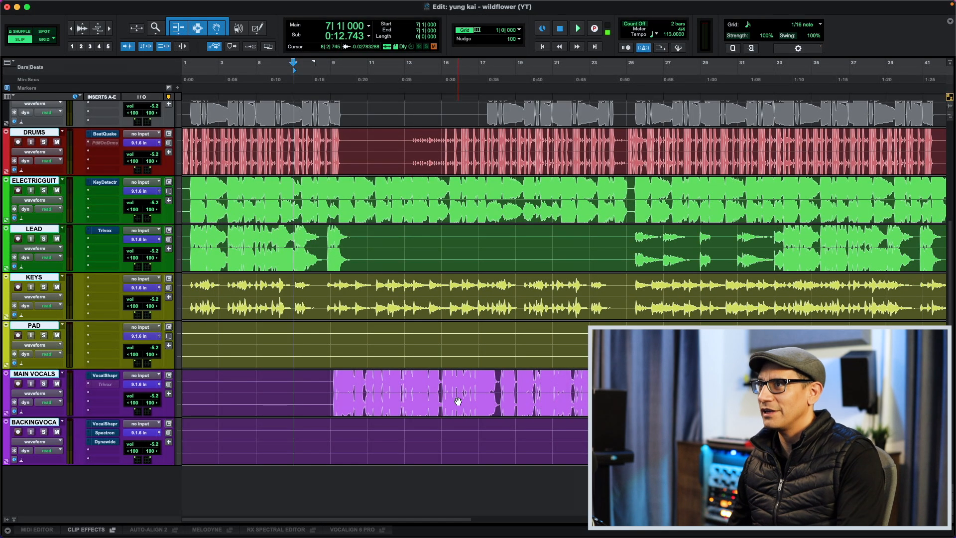
{"action": "left_click", "coordinate": [513, 74]}
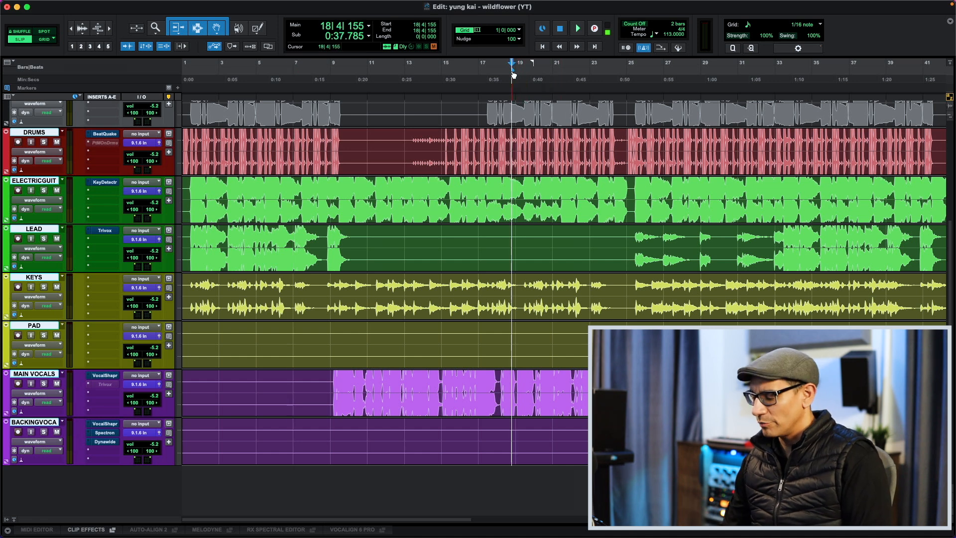
{"action": "key", "text": "super+equal"}
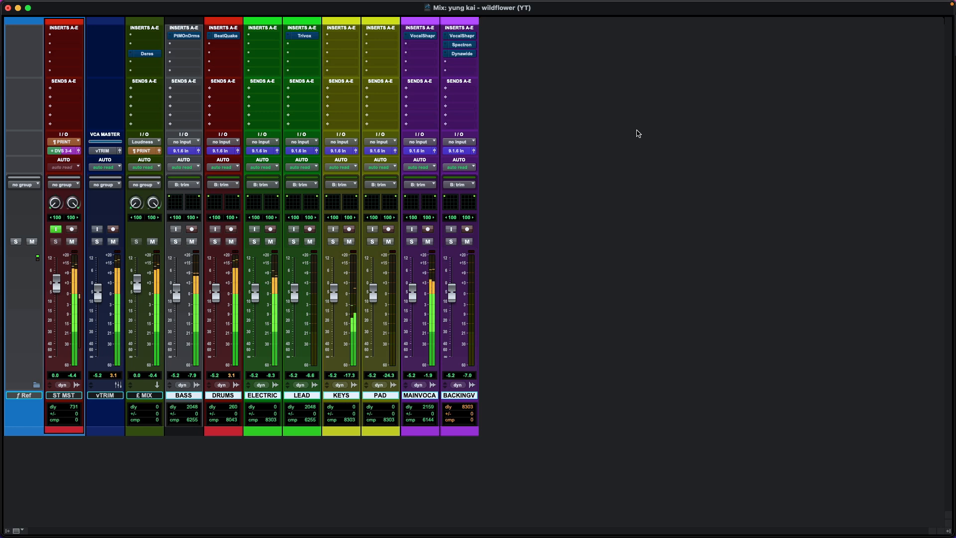
{"action": "key", "text": "shift+a"}
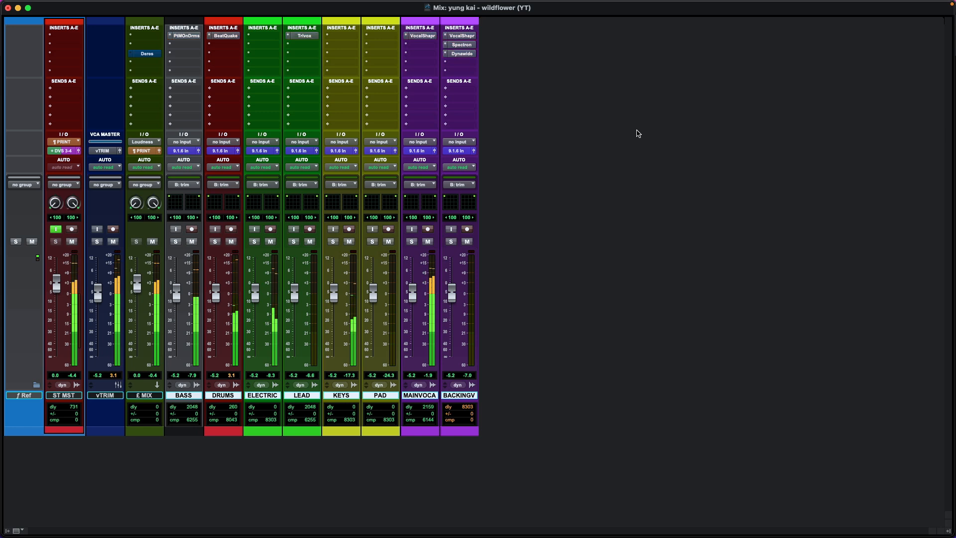
{"action": "left_click", "coordinate": [415, 35]}
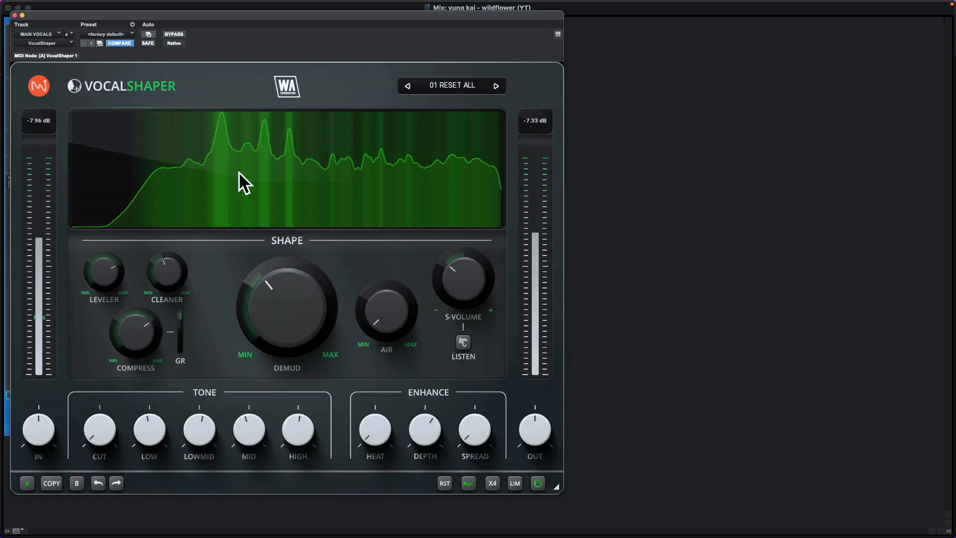
{"action": "left_click", "coordinate": [15, 15]}
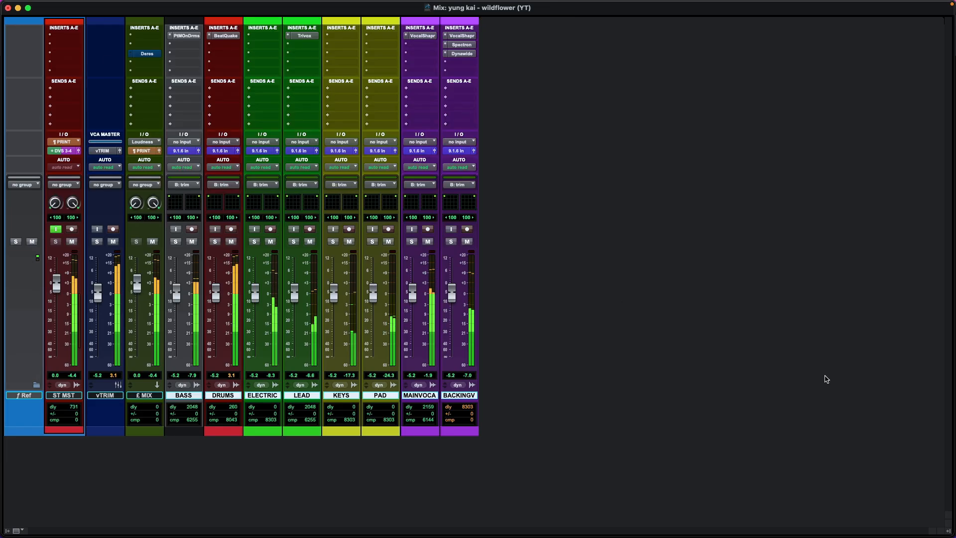
{"action": "key", "text": "shift+a"}
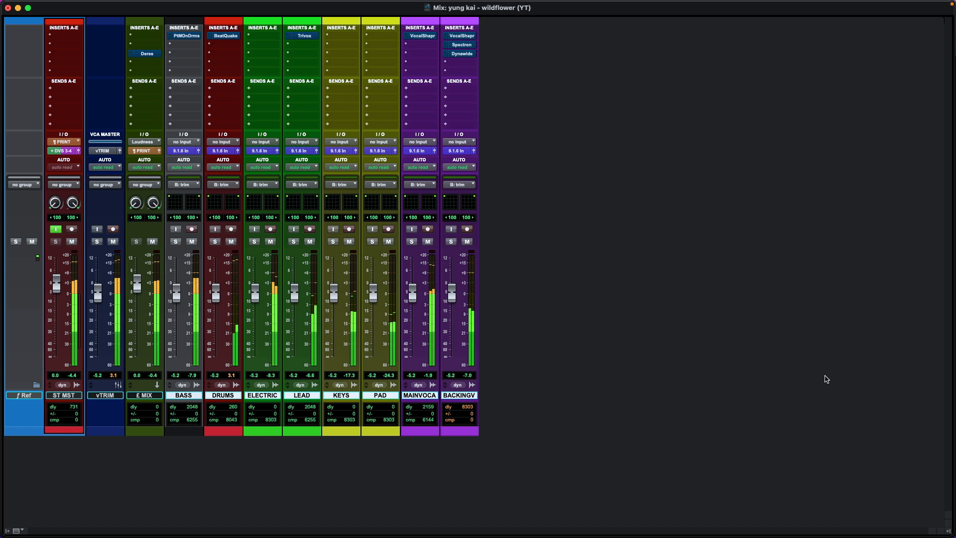
{"action": "key", "text": "shift+a"}
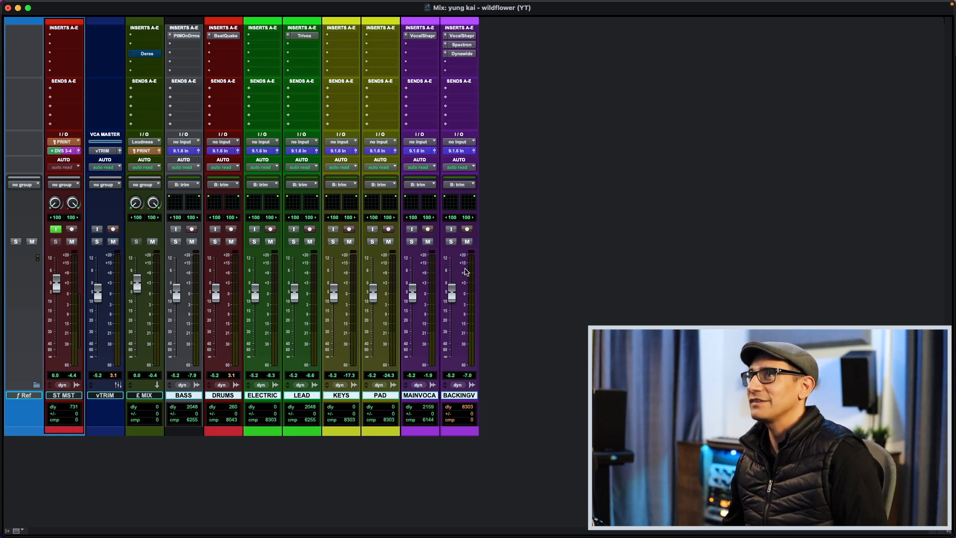
- Open Deres on the £ MIX track, take it out of bypass and use Listen while moving the Find frequency to about 2K
{"action": "left_click", "coordinate": [147, 53]}
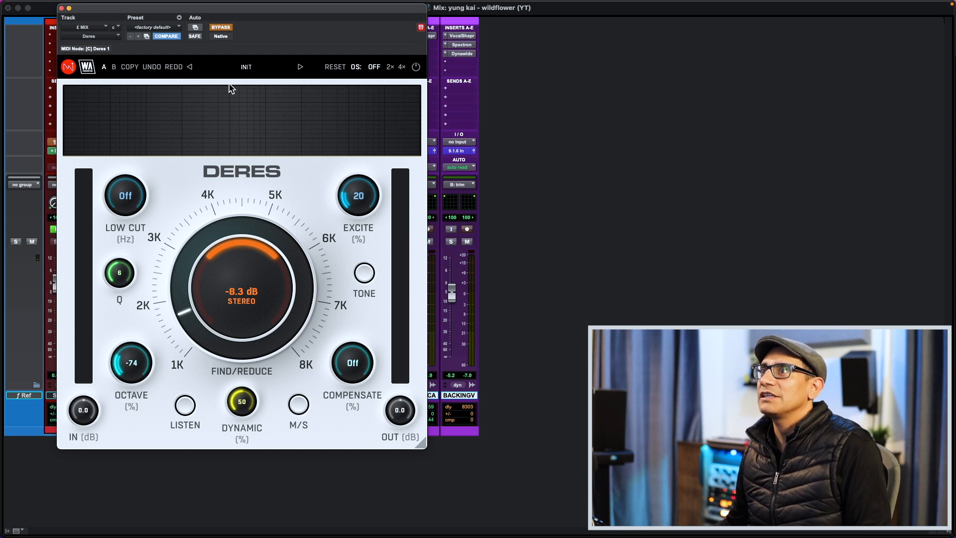
{"action": "left_click", "coordinate": [221, 27]}
{"action": "left_click", "coordinate": [188, 409]}
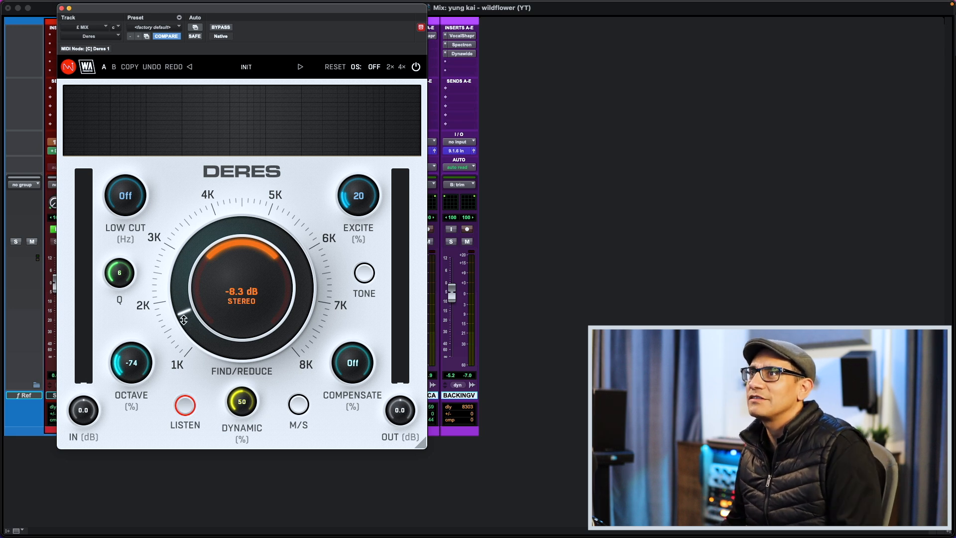
{"action": "left_click_drag", "start_coordinate": [190, 324], "coordinate": [190, 302]}
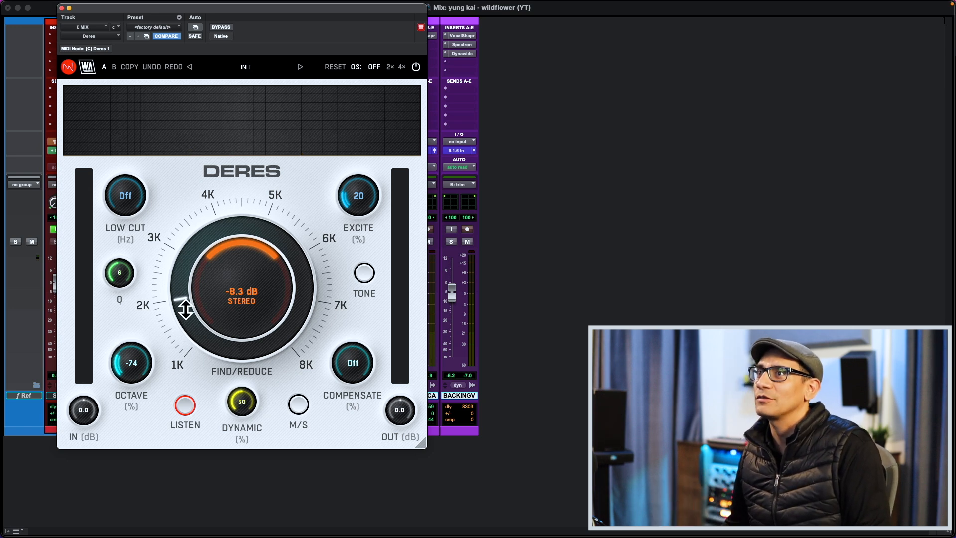
- Reset Deres's reduction to 0.0 dB and try the mid/side mode, returning to stereo
{"action": "double_click", "coordinate": [237, 304]}
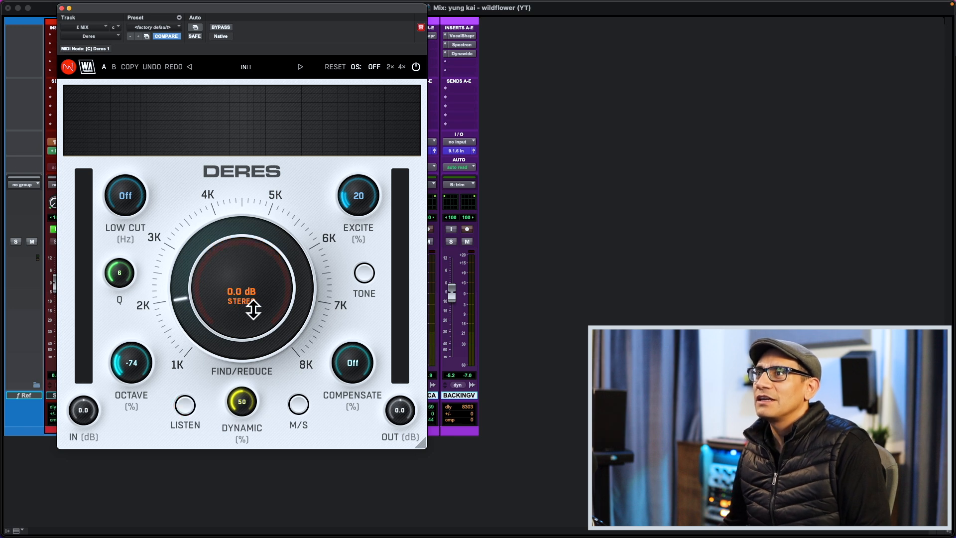
{"action": "mouse_move", "coordinate": [238, 305]}
{"action": "left_mouse_down"}
{"action": "mouse_move", "coordinate": [237, 334]}
{"action": "mouse_move", "coordinate": [237, 305]}
{"action": "left_mouse_up"}
{"action": "left_click", "coordinate": [299, 406]}
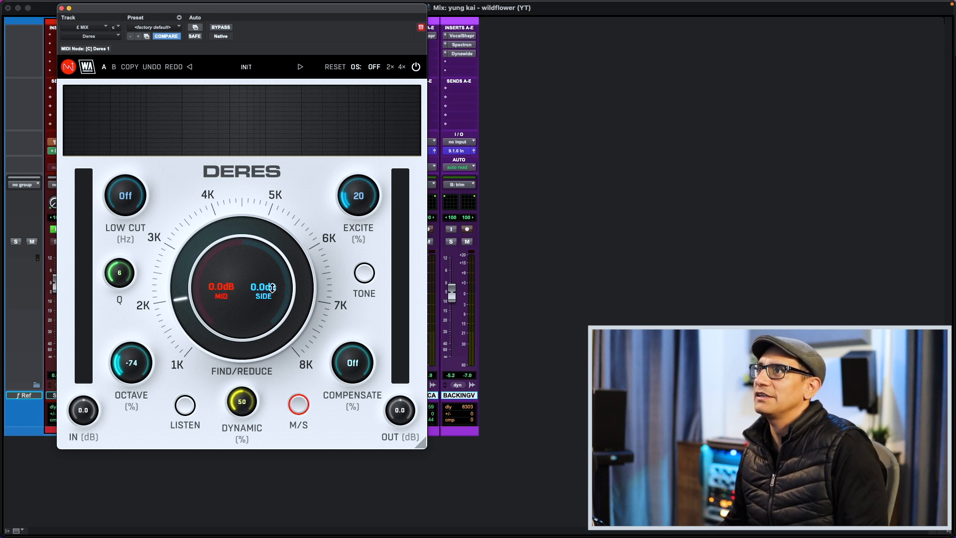
{"action": "left_click", "coordinate": [299, 405]}
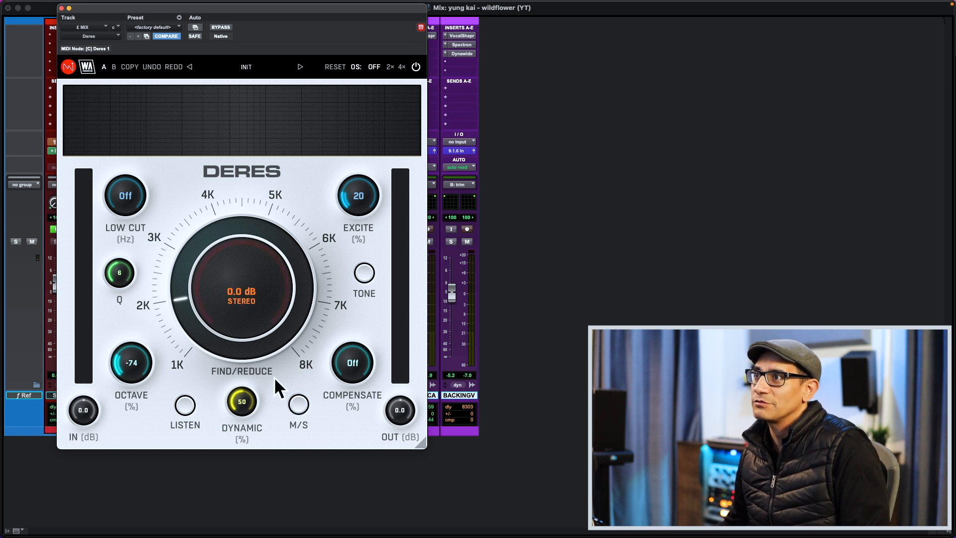
{"action": "left_click", "coordinate": [299, 405]}
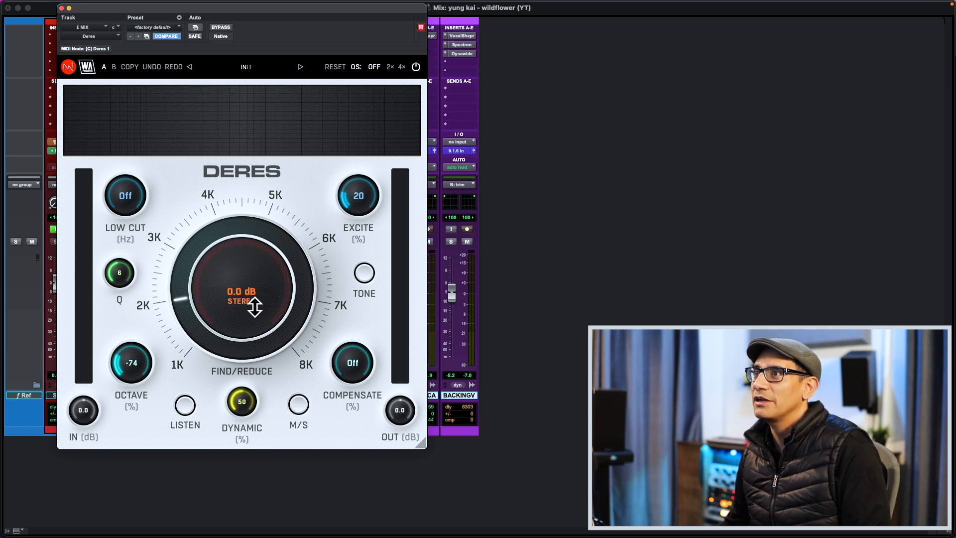
- Play the mix with Deres's Listen on, then switch Listen off and set the reduction to -7.7 dB
{"action": "left_click", "coordinate": [186, 405]}
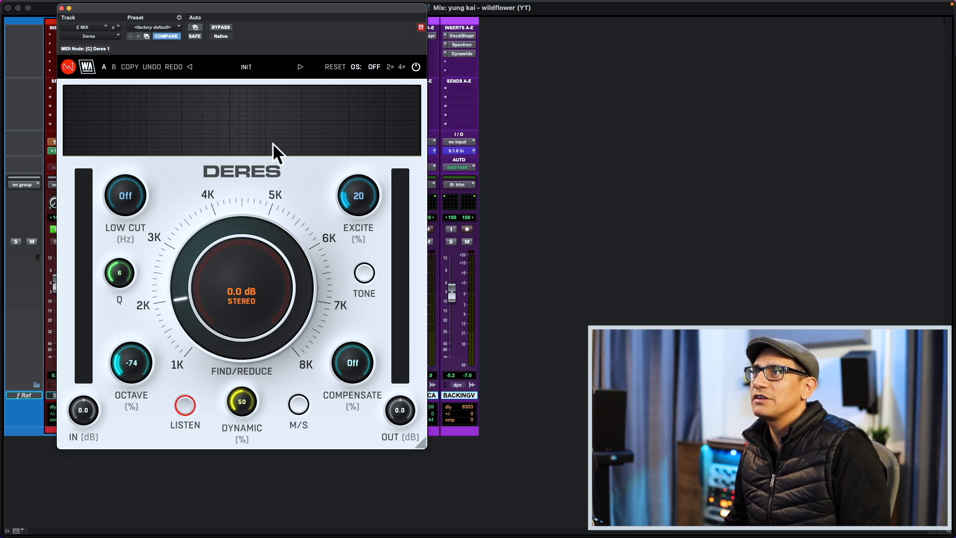
{"action": "key", "text": "space"}
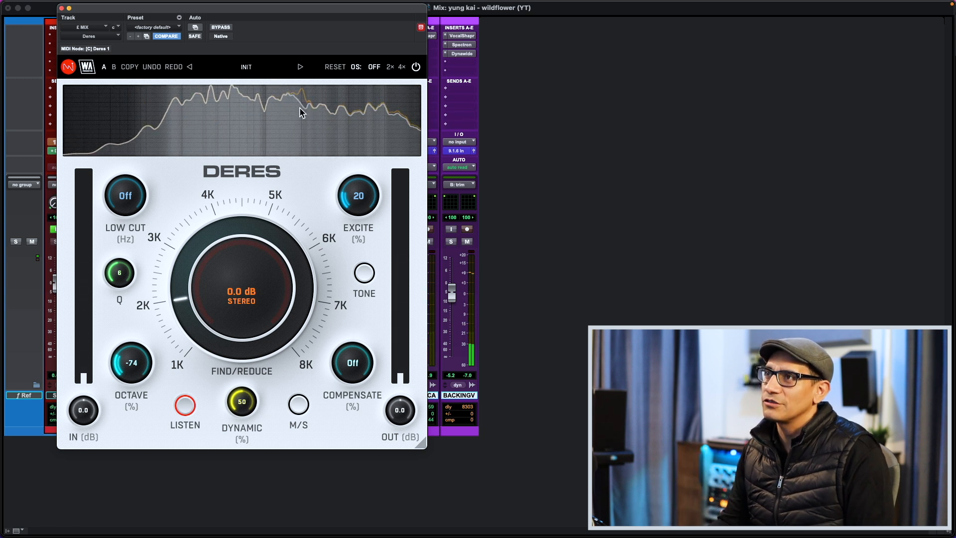
{"action": "left_click", "coordinate": [185, 406]}
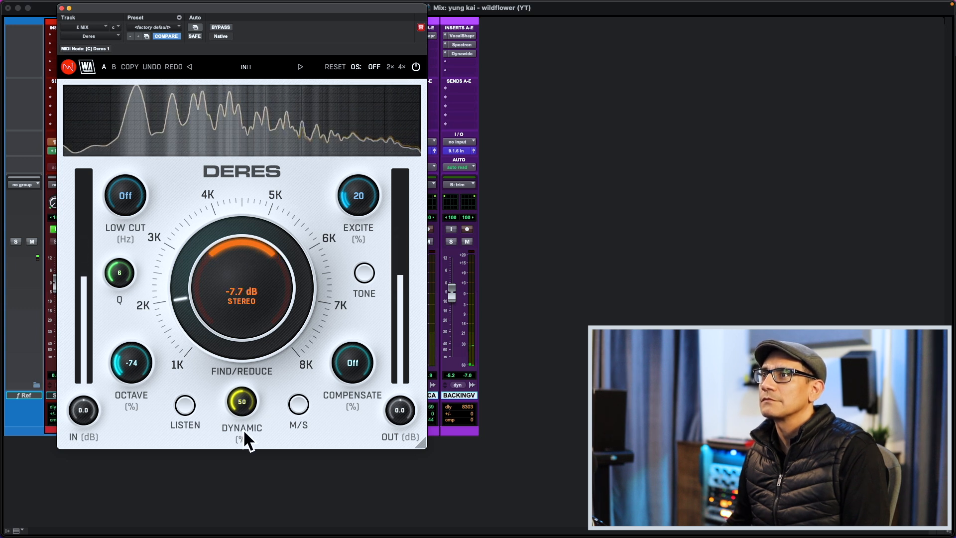
- Set Deres's Dynamic to 44% and Octave to -30%, and compare the playing mix with Deres bypassed and active
{"action": "left_click_drag", "start_coordinate": [250, 407], "coordinate": [250, 448]}
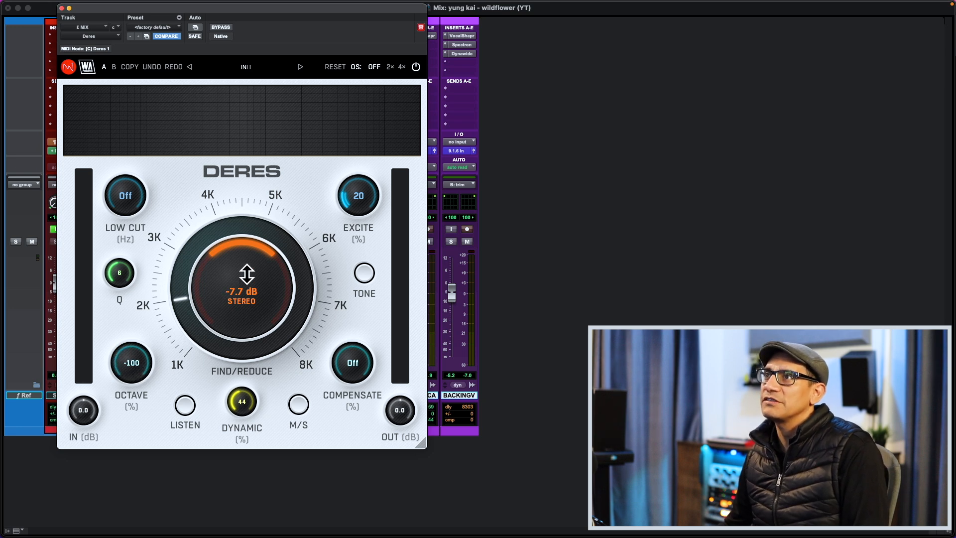
{"action": "left_click_drag", "start_coordinate": [151, 373], "coordinate": [152, 318]}
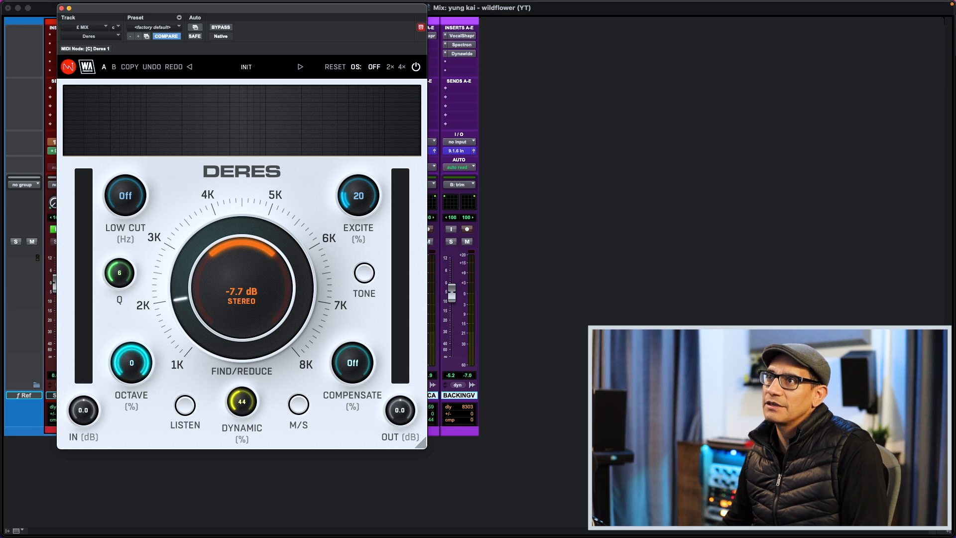
{"action": "key", "text": "space"}
{"action": "left_click_drag", "start_coordinate": [153, 374], "coordinate": [153, 391]}
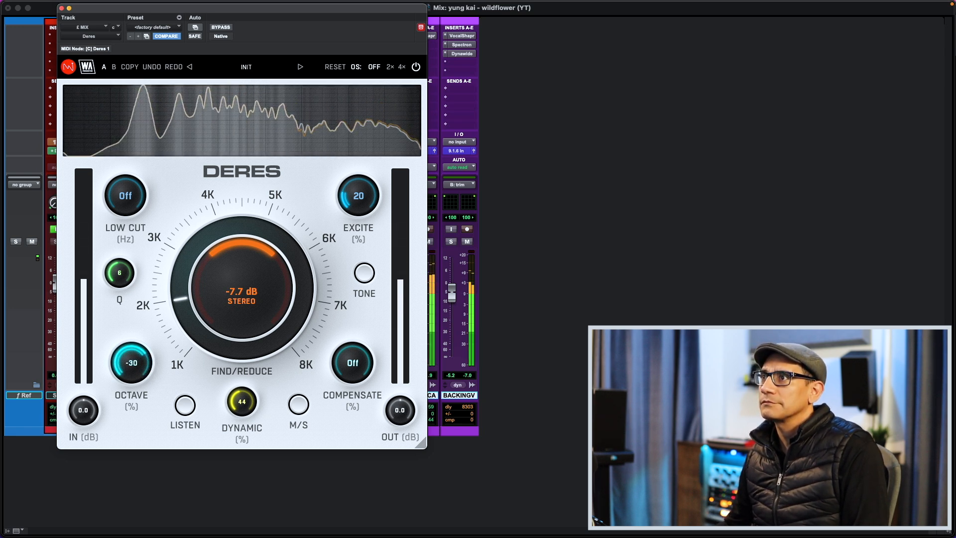
{"action": "left_click", "coordinate": [417, 67]}
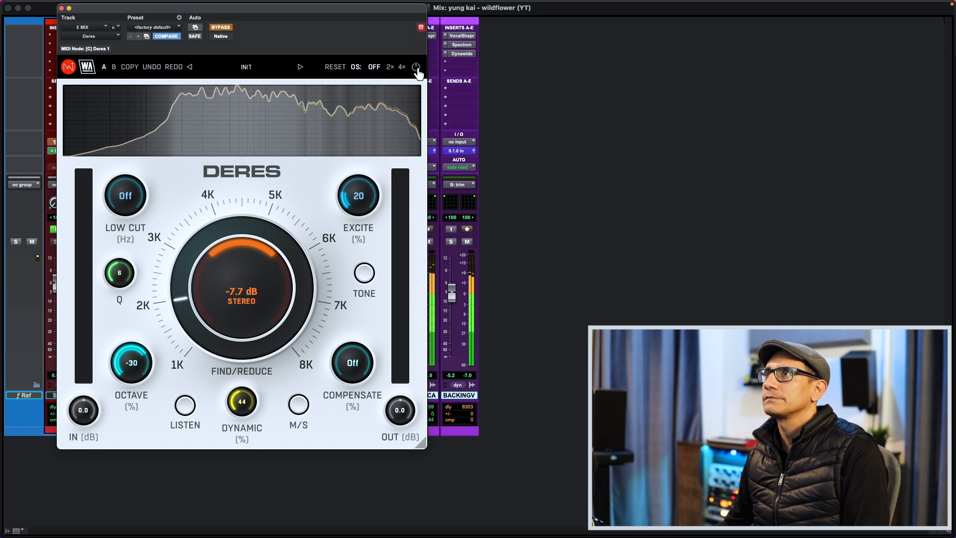
{"action": "left_click", "coordinate": [416, 67]}
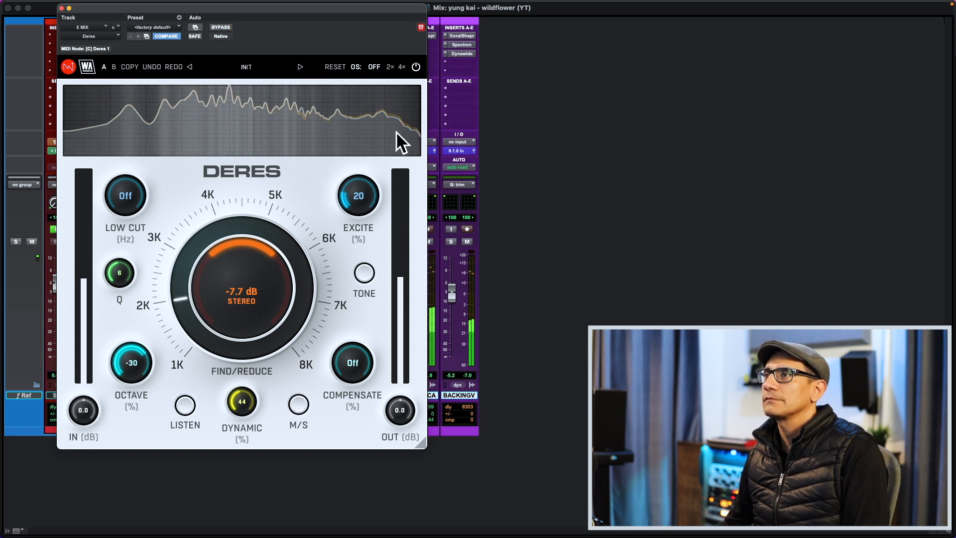
- Adjust Deres's Excite, trying it off and at 13%, compare the plug-in bypassed and active, and close its window
{"action": "left_click_drag", "start_coordinate": [367, 197], "coordinate": [366, 201]}
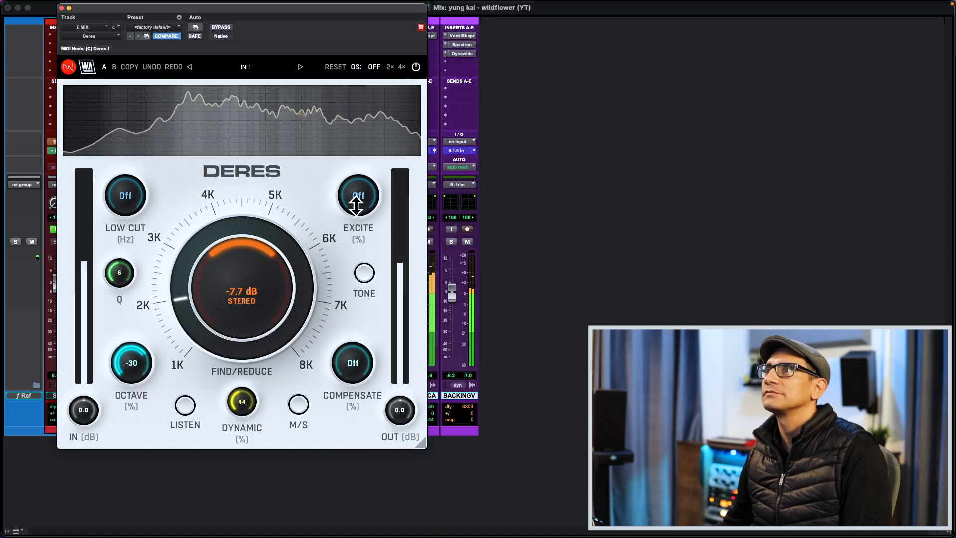
{"action": "mouse_move", "coordinate": [356, 204]}
{"action": "left_mouse_down"}
{"action": "mouse_move", "coordinate": [356, 166]}
{"action": "mouse_move", "coordinate": [356, 200]}
{"action": "left_mouse_up"}
{"action": "left_click", "coordinate": [416, 67]}
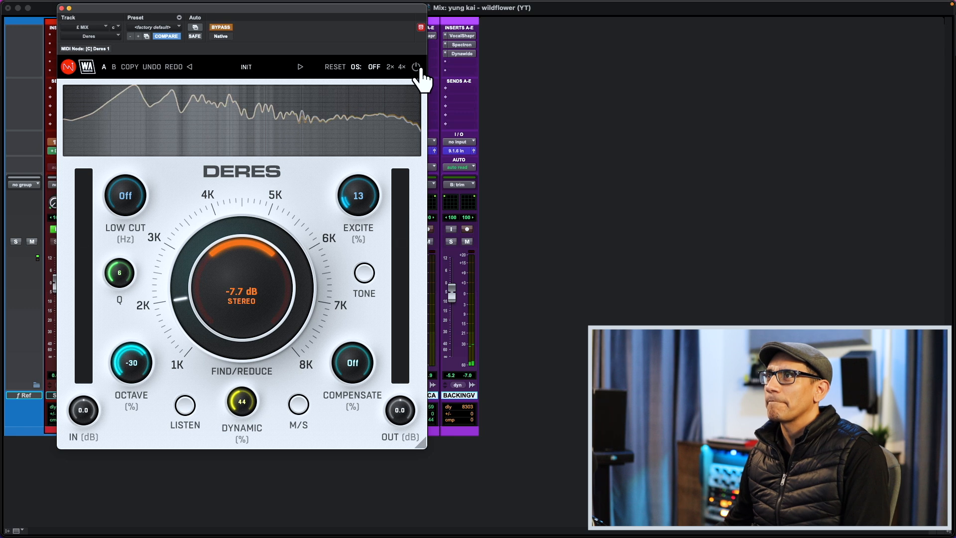
{"action": "left_click", "coordinate": [416, 69]}
{"action": "left_click_drag", "start_coordinate": [367, 192], "coordinate": [367, 193]}
{"action": "key", "text": "super+w"}
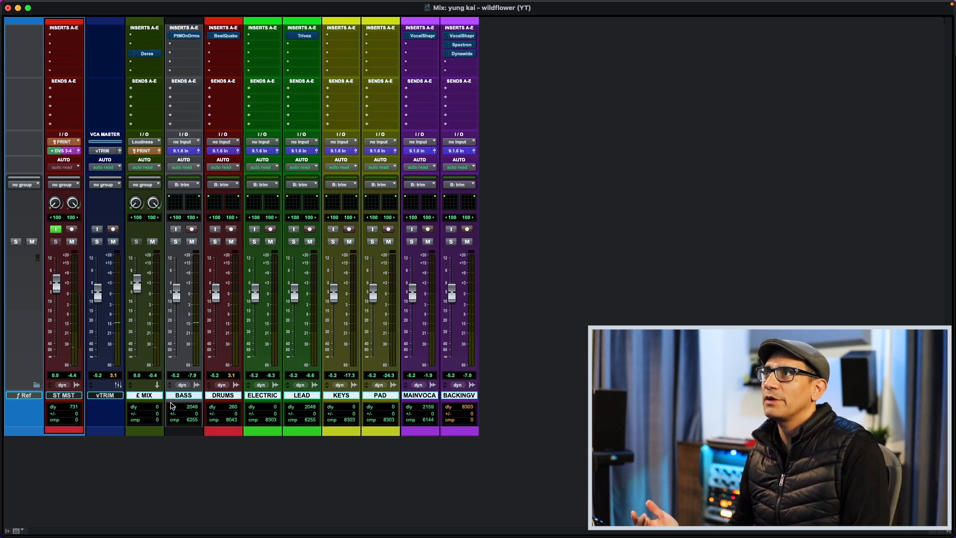
- Set a new playback start on the Edit timeline and play the mix with the £ MIX through BACKINGV inserts bypassed
{"action": "key", "text": "super+equal"}
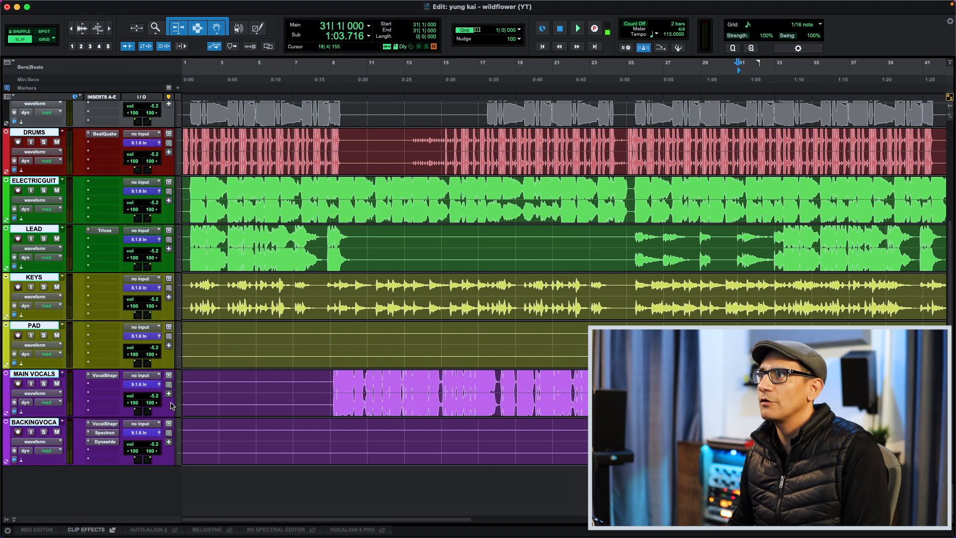
{"action": "key", "text": "super+bracketleft"}
{"action": "left_click", "coordinate": [427, 73]}
{"action": "key", "text": "super+equal"}
{"action": "key", "text": "space"}
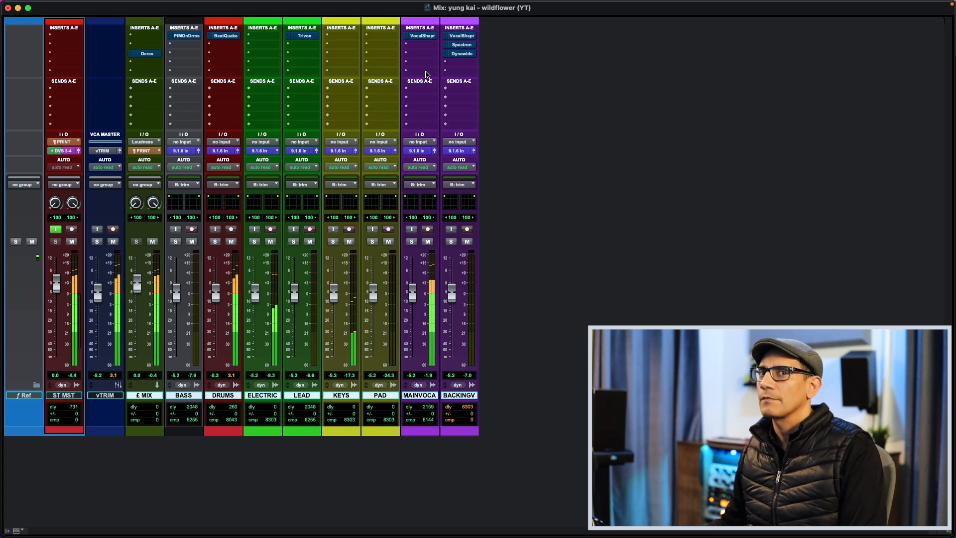
- Compare the playing mix with all inserts on £ MIX through BACKINGV active and bypassed, leaving them active
{"action": "key", "text": "shift+a"}
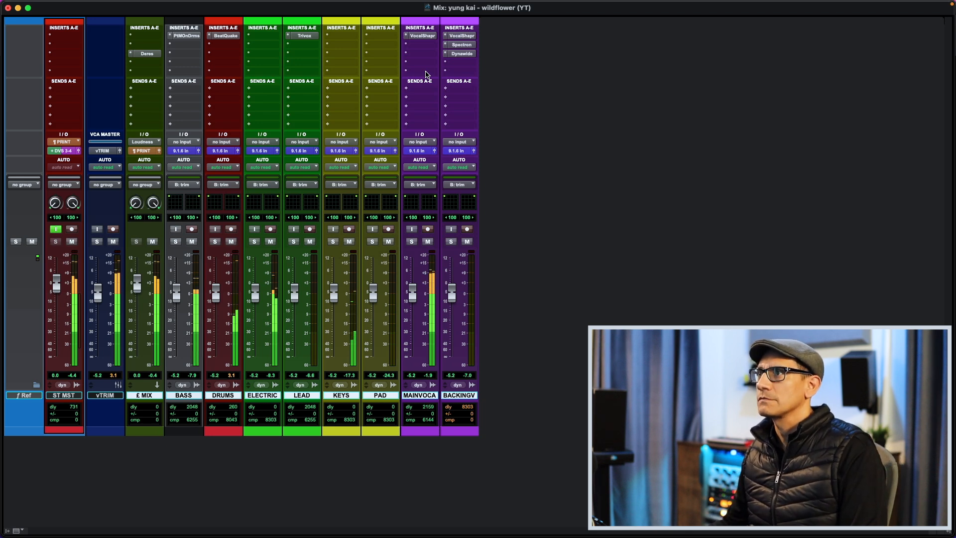
{"action": "key", "text": "shift+a"}
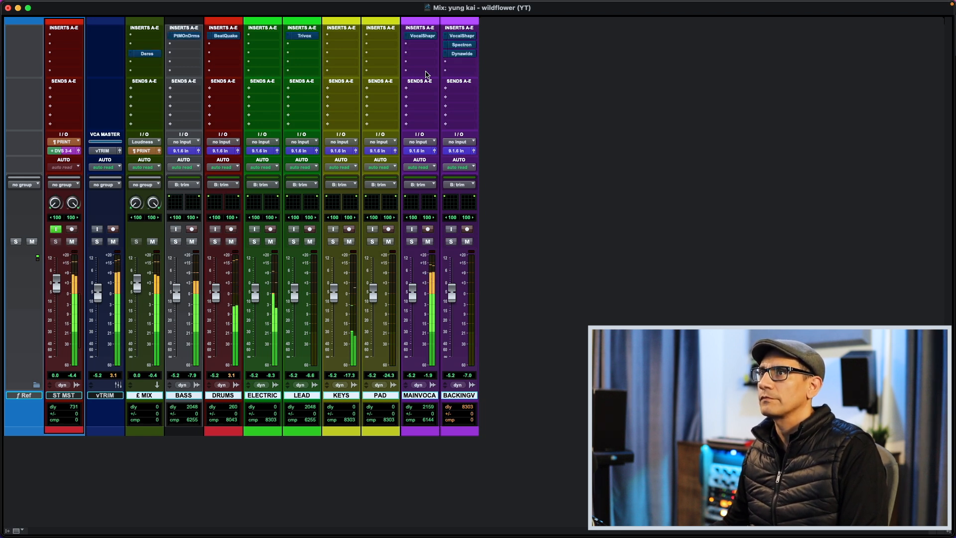
{"action": "key", "text": "shift+a"}
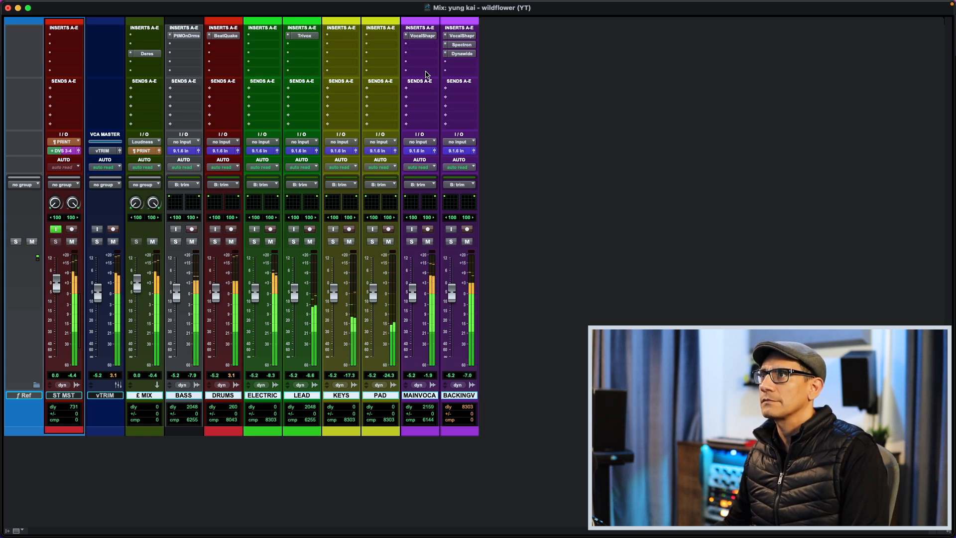
{"action": "key", "text": "shift+a"}
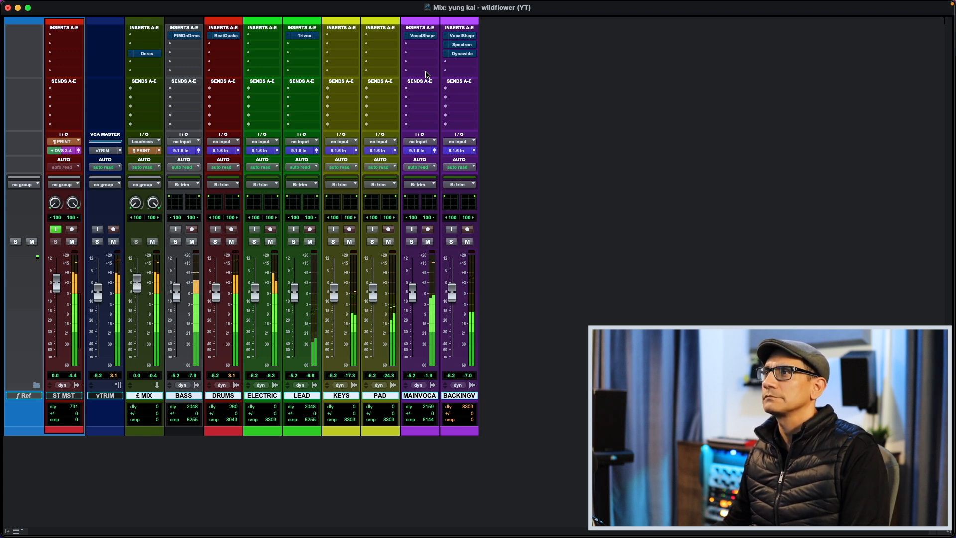
{"action": "key", "text": "shift+a"}
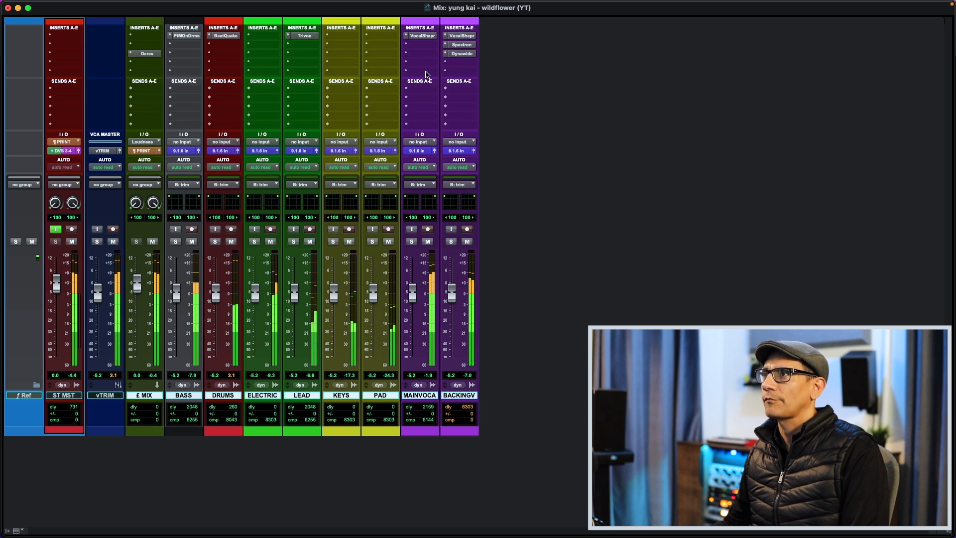